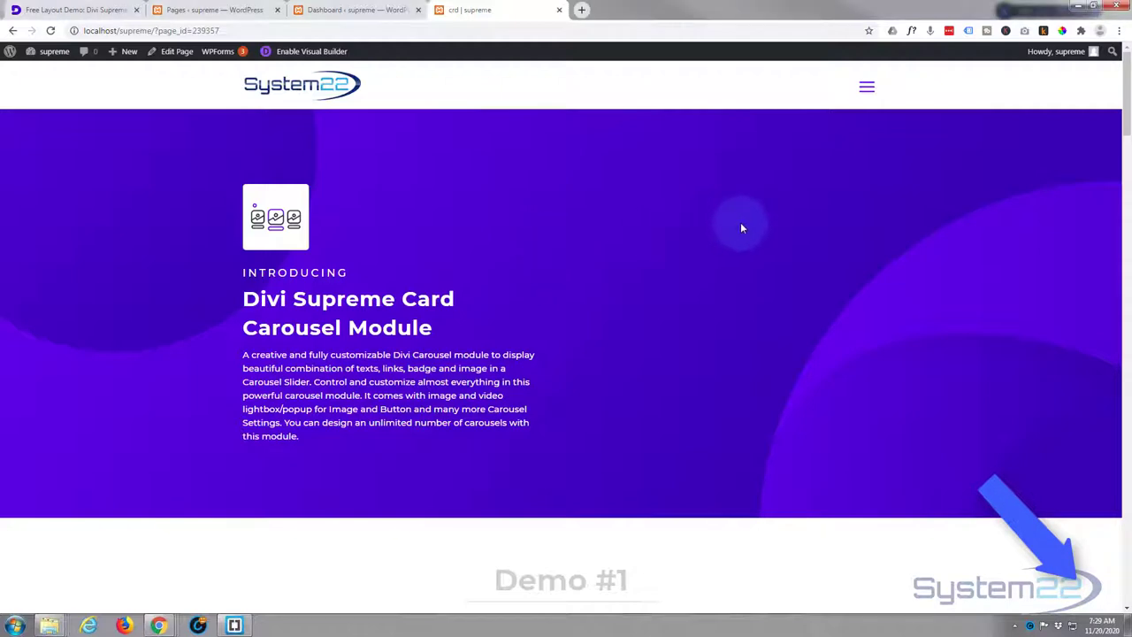
Step the Demo #1 features carousel back three cards until the Documentation card leads.
scroll(741, 228, "down", 3)
scroll(741, 228, "down", 1)
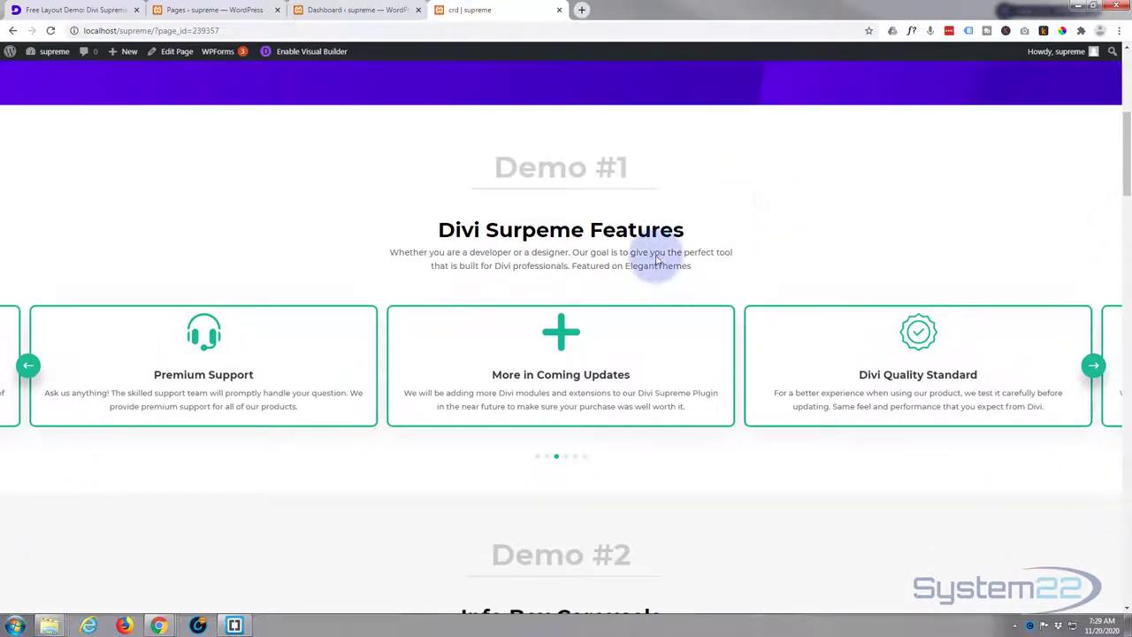
left_click(30, 369)
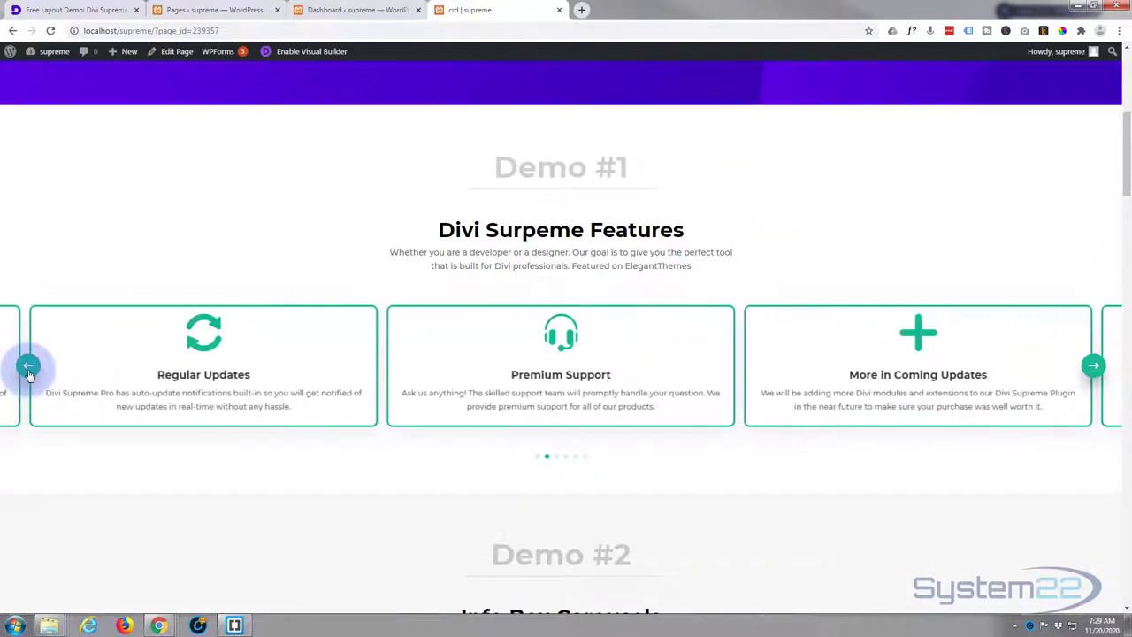
left_click(30, 368)
left_click(29, 367)
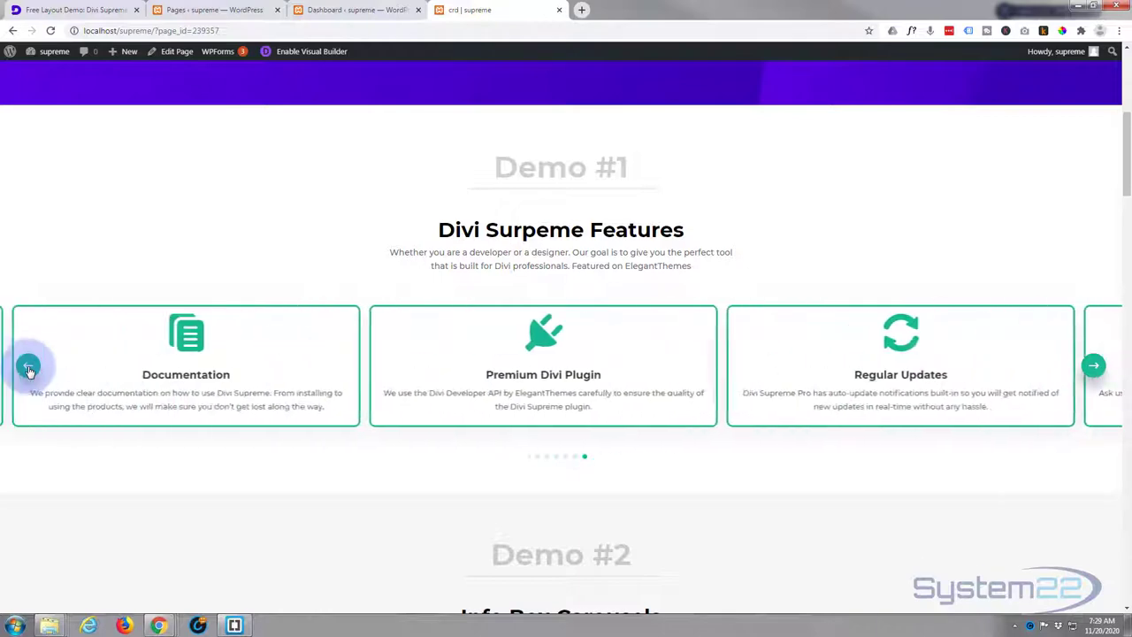
Review the carousel Demos 2 through 6 on the crd page, then return to the top.
scroll(201, 285, "down", 5)
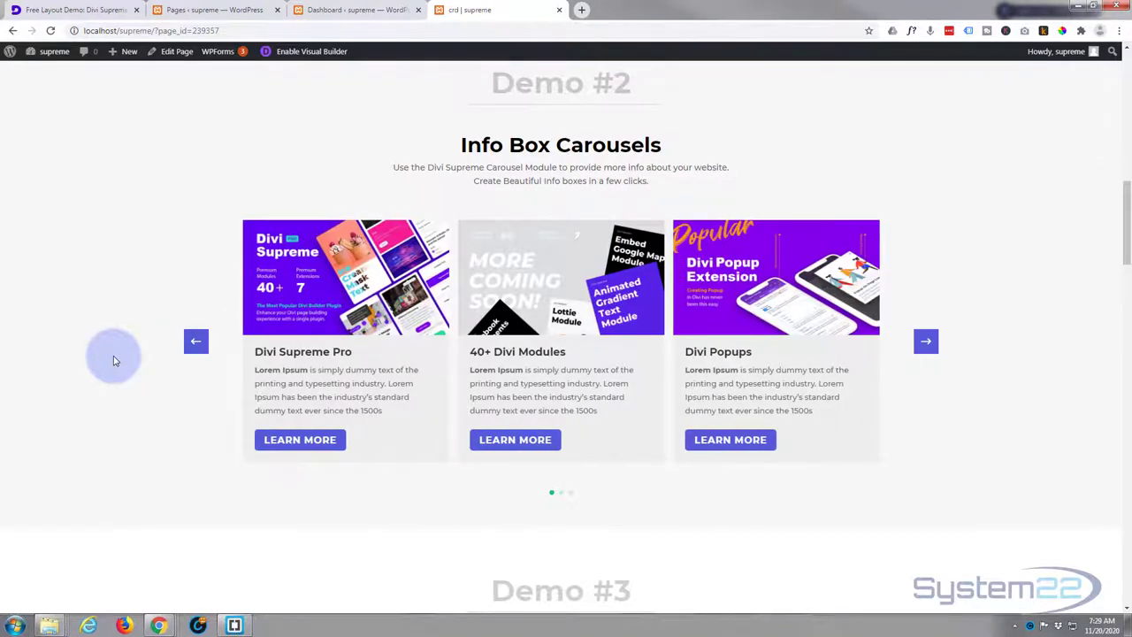
scroll(113, 360, "down", 5)
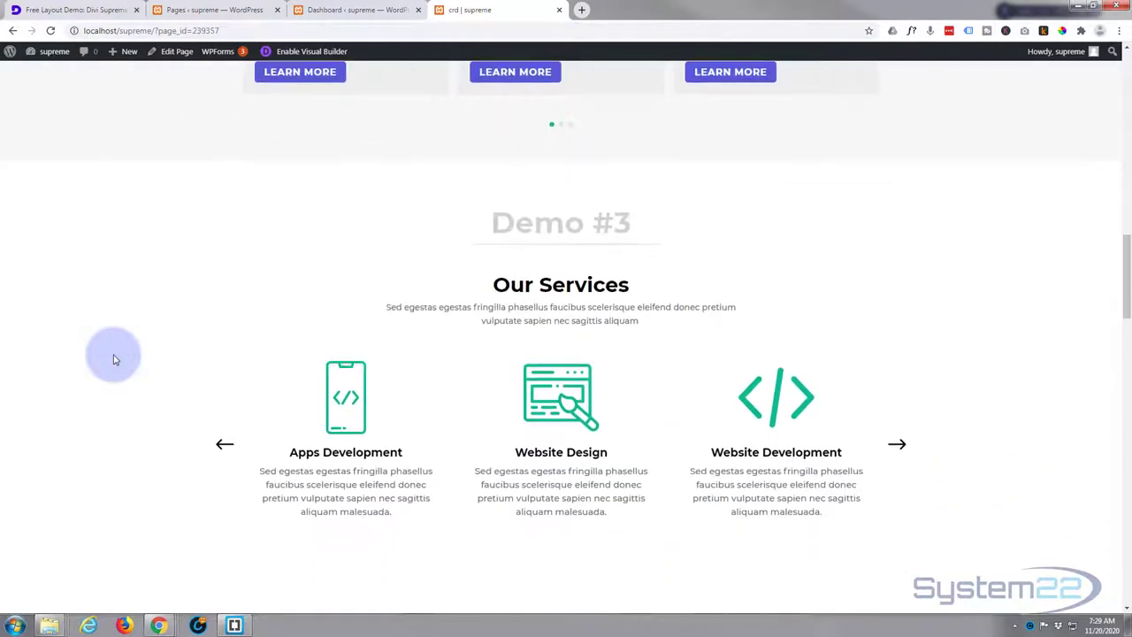
scroll(114, 356, "down", 5)
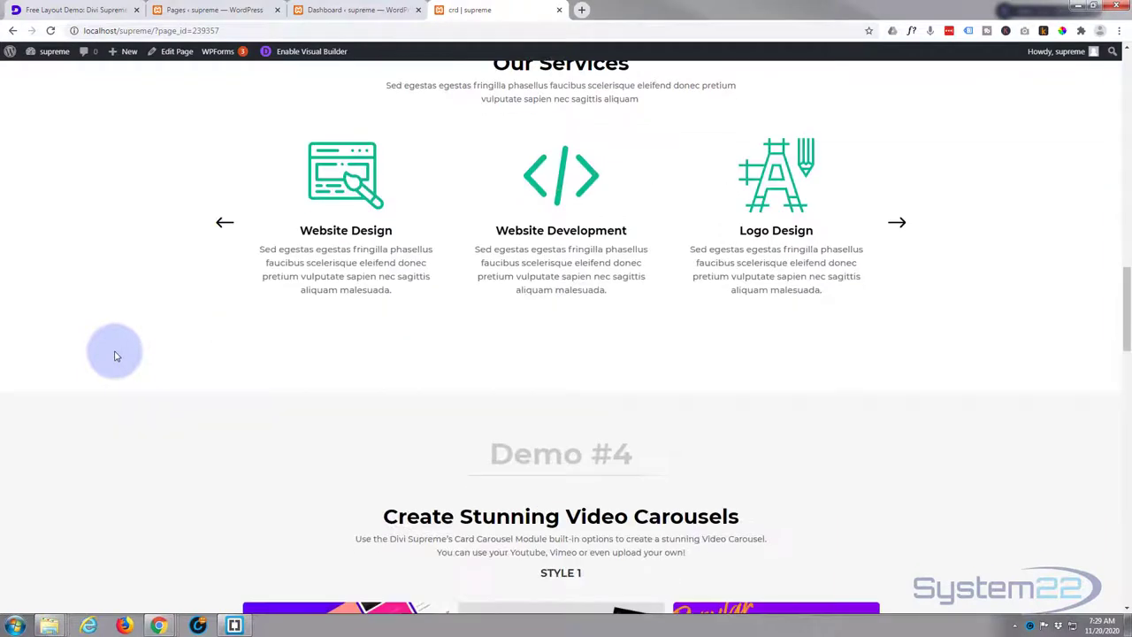
scroll(114, 357, "down", 1)
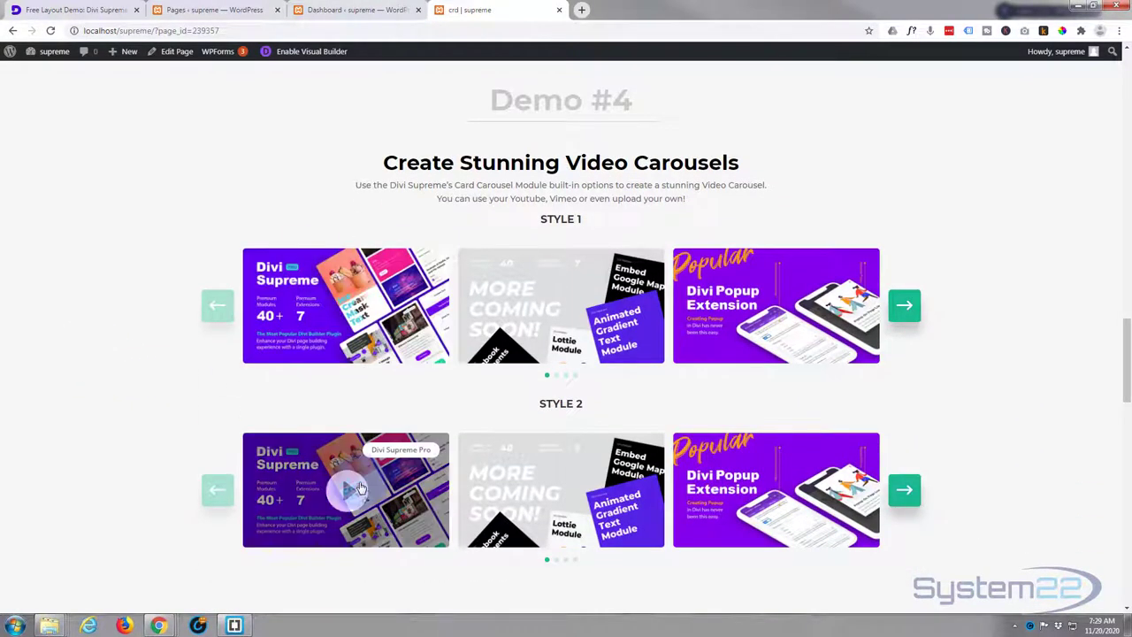
scroll(182, 389, "down", 4)
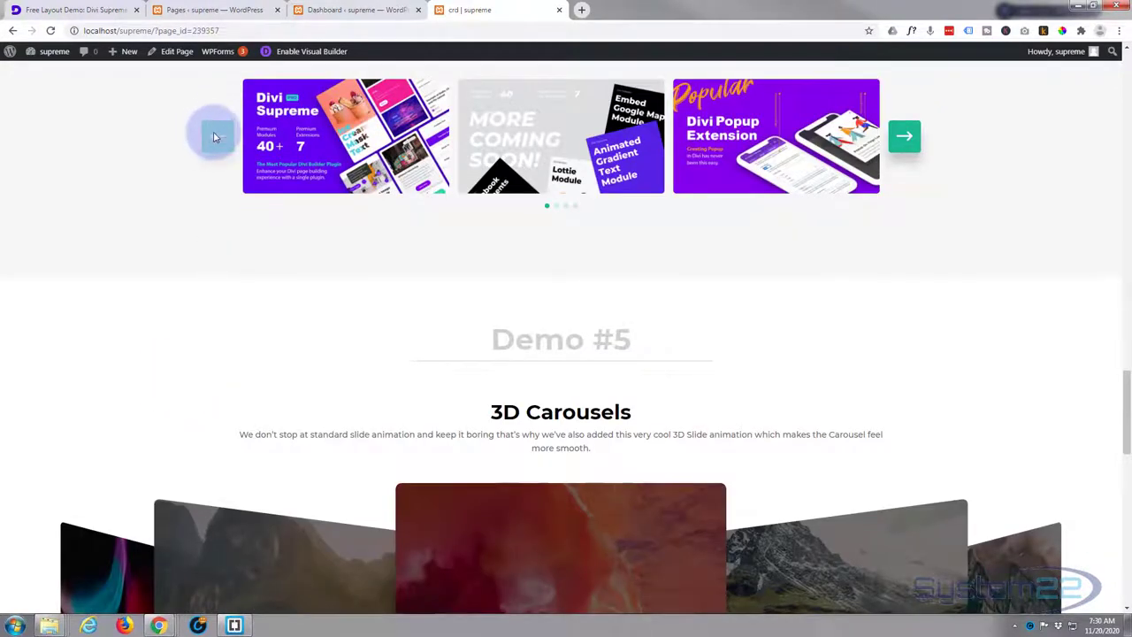
scroll(197, 141, "down", 1)
scroll(197, 141, "down", 2)
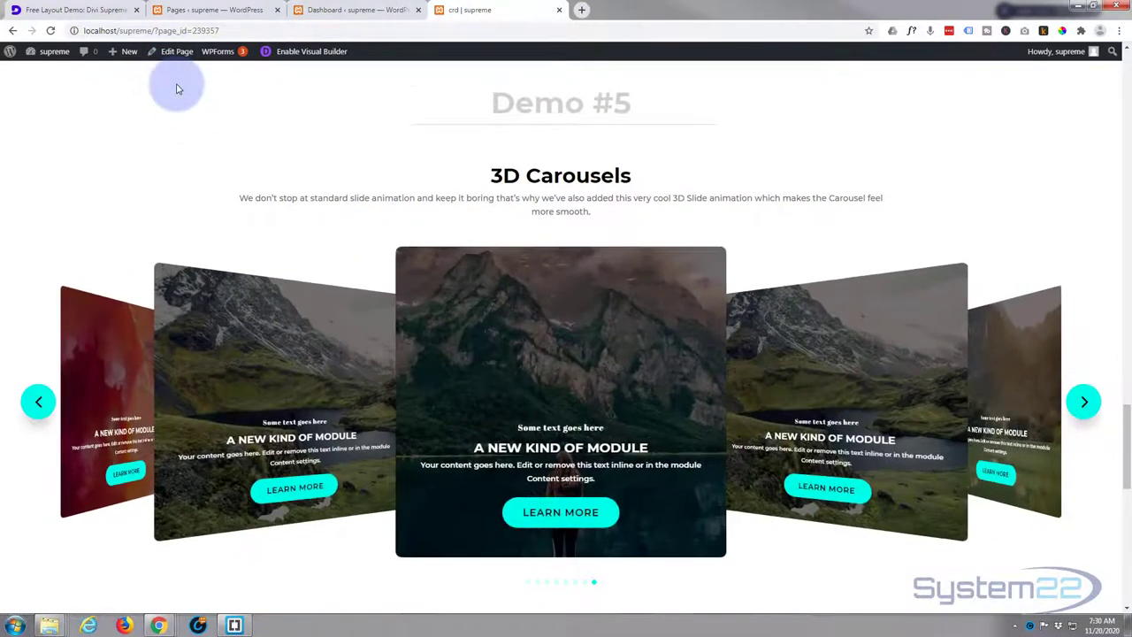
scroll(176, 86, "down", 6)
scroll(176, 86, "down", 2)
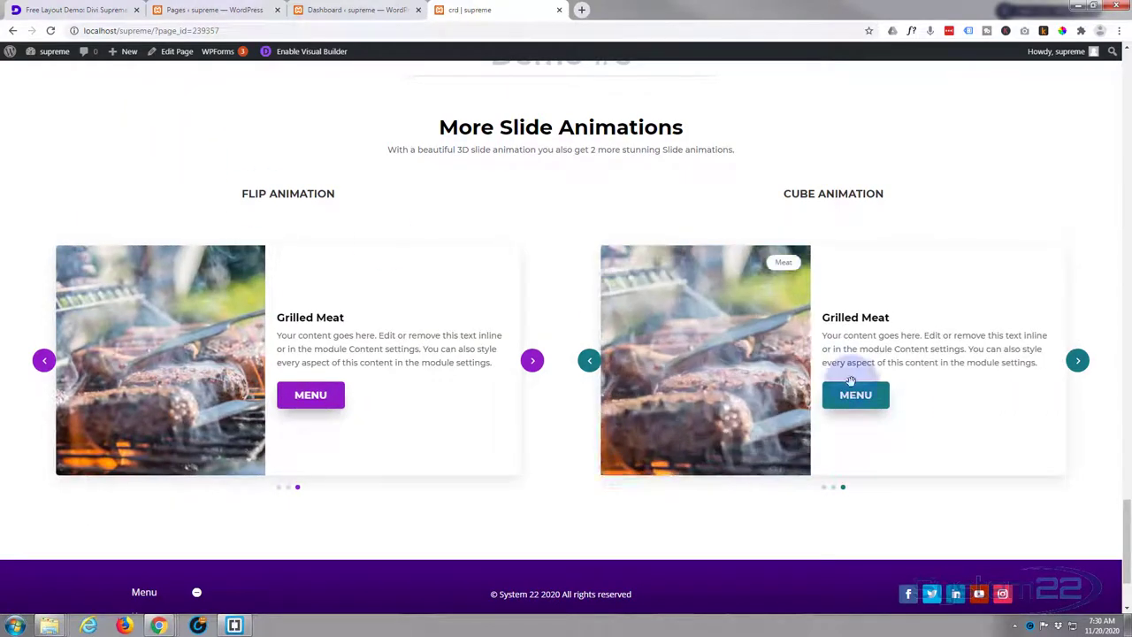
left_click_drag(1127, 550, 1117, 55)
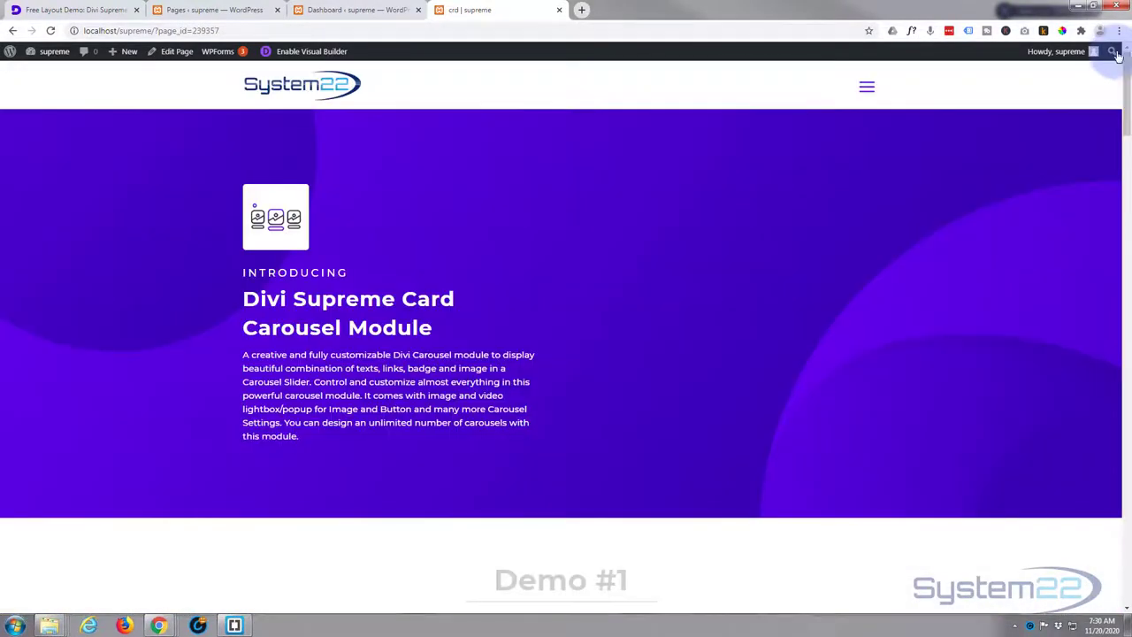
Download the Demo #1 card carousel layout zip from the Free Layout Demo article.
left_click(63, 10)
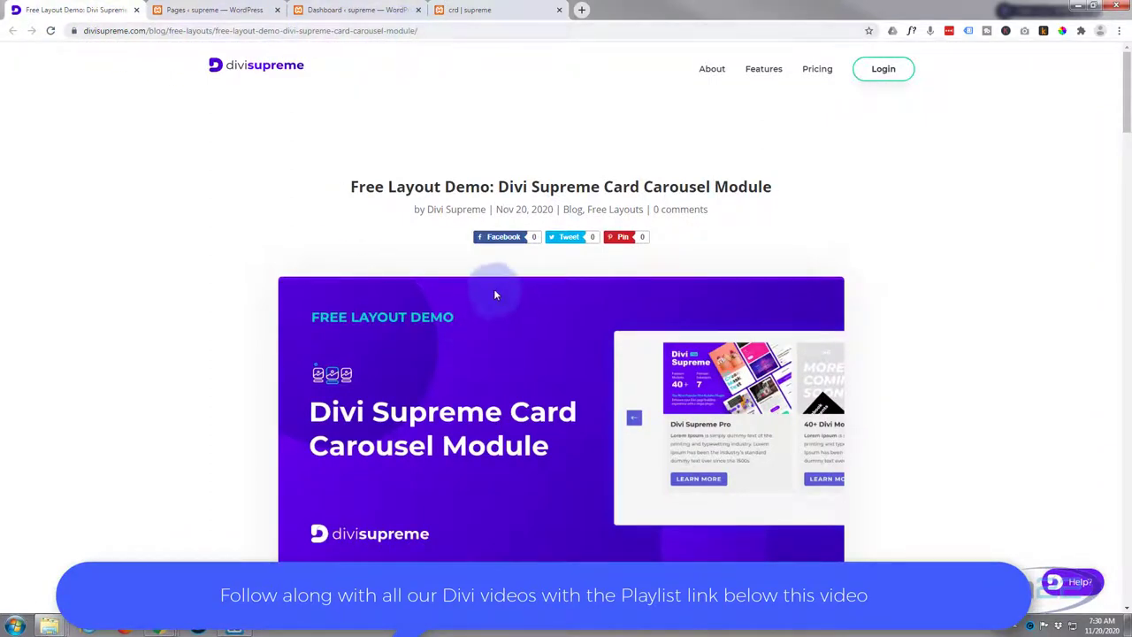
scroll(496, 294, "down", 10)
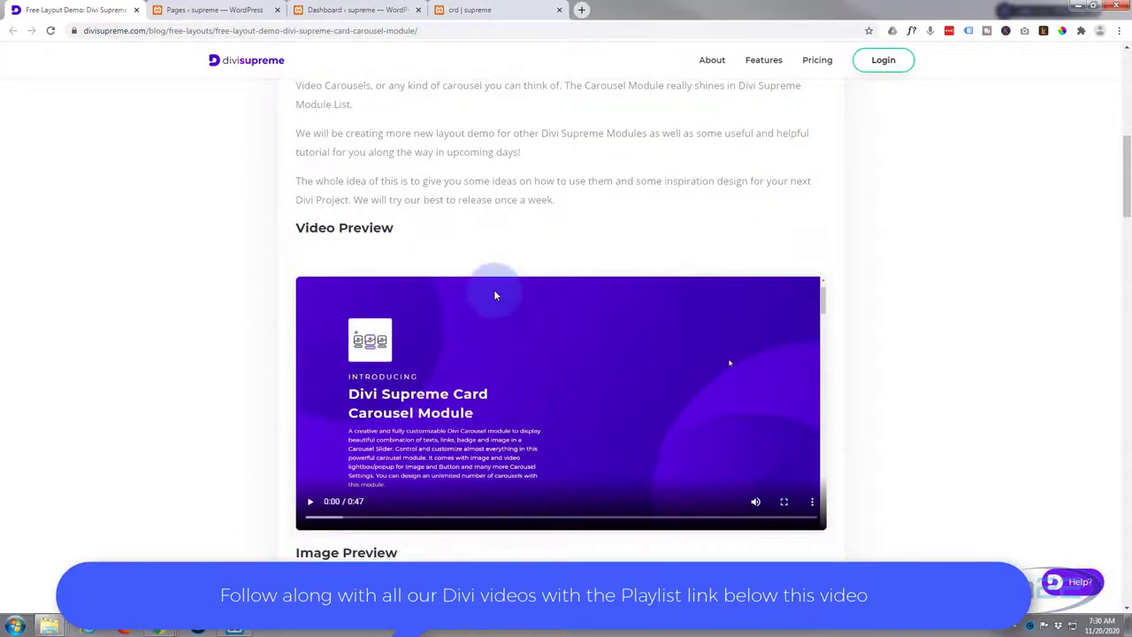
scroll(495, 295, "down", 9)
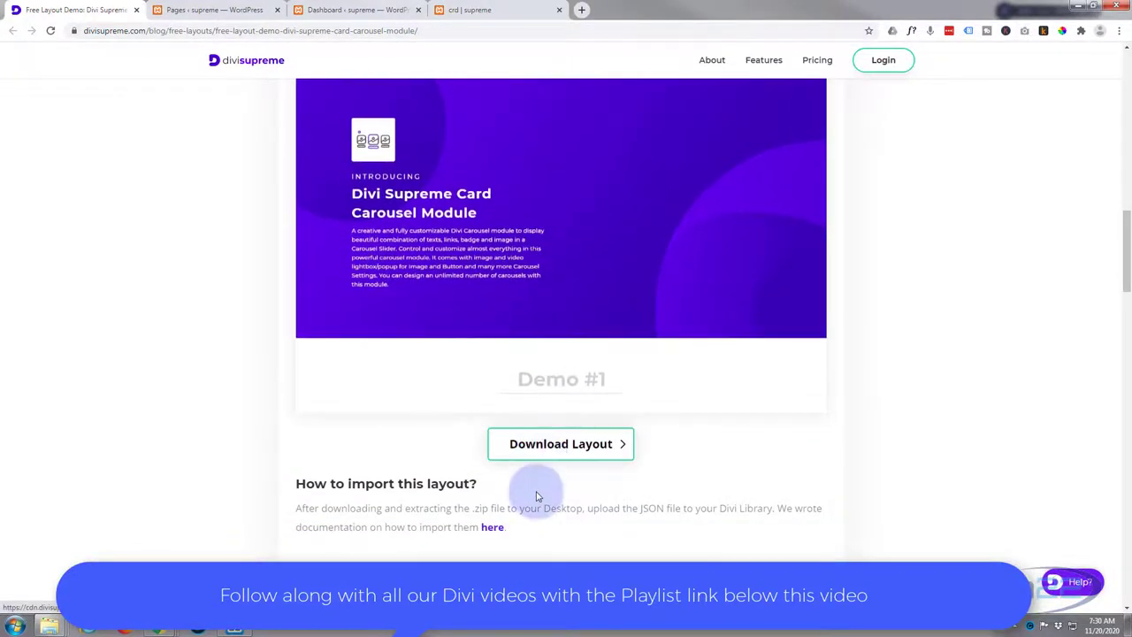
left_click(544, 450)
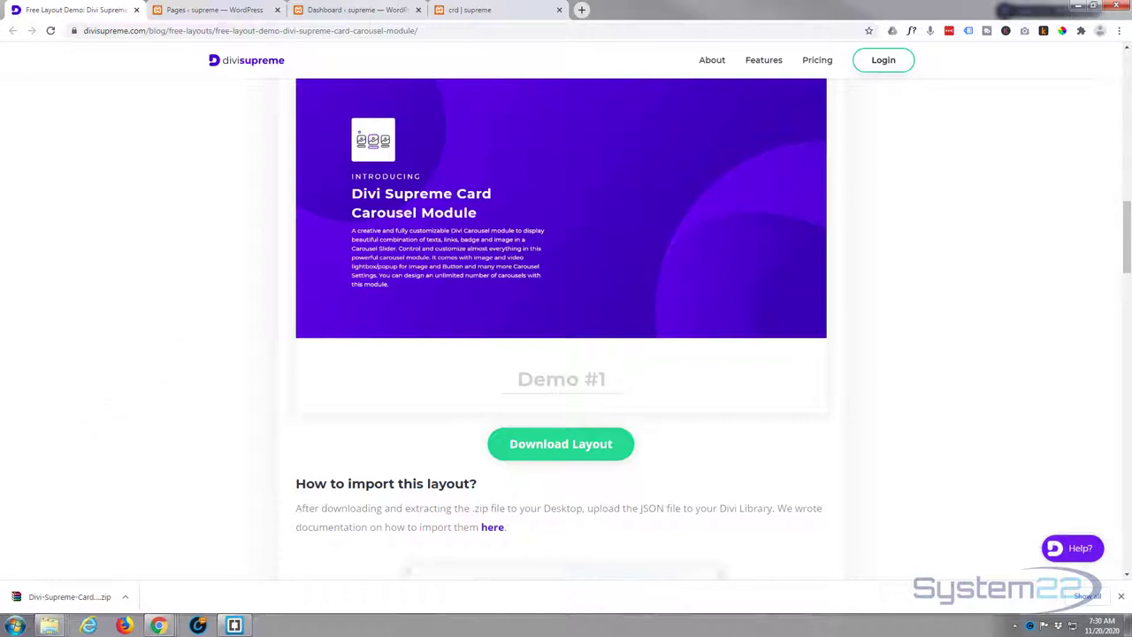
Extract the Divi-Supreme-Card-Carousel-Free-Layout zip in place inside Downloads\sup.
left_click_drag(93, 156, 504, 155)
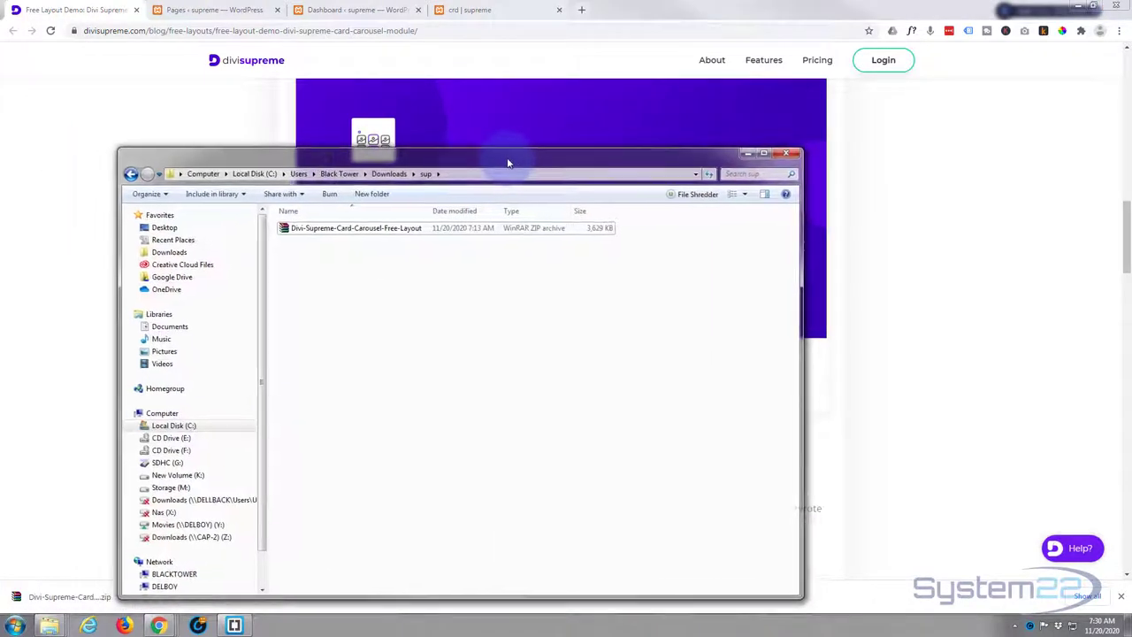
left_click(289, 230)
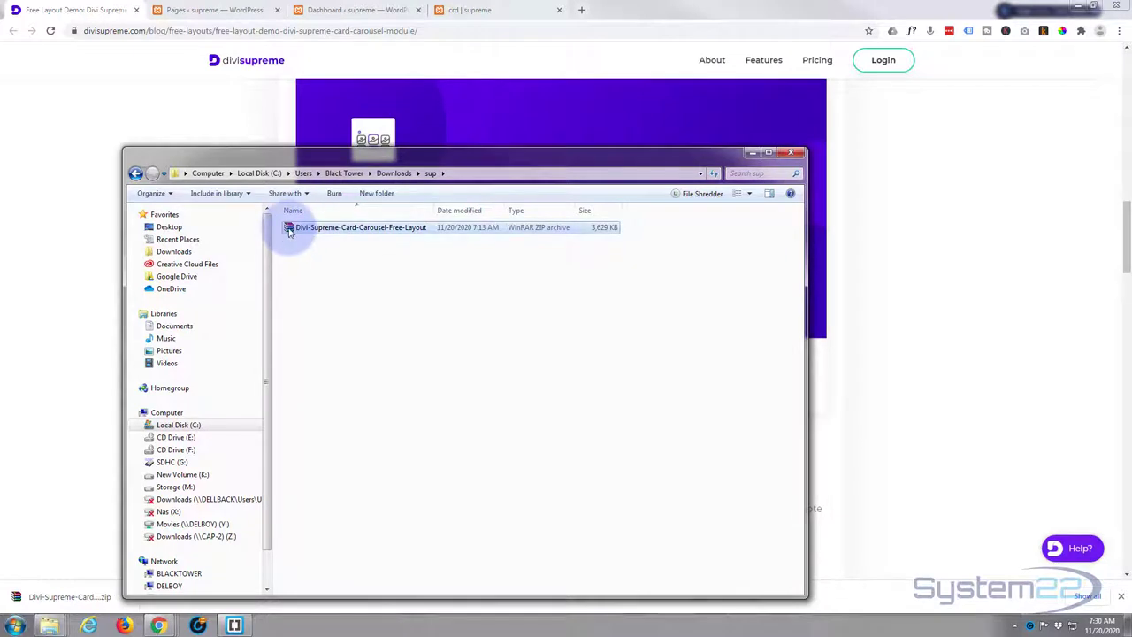
right_click(292, 228)
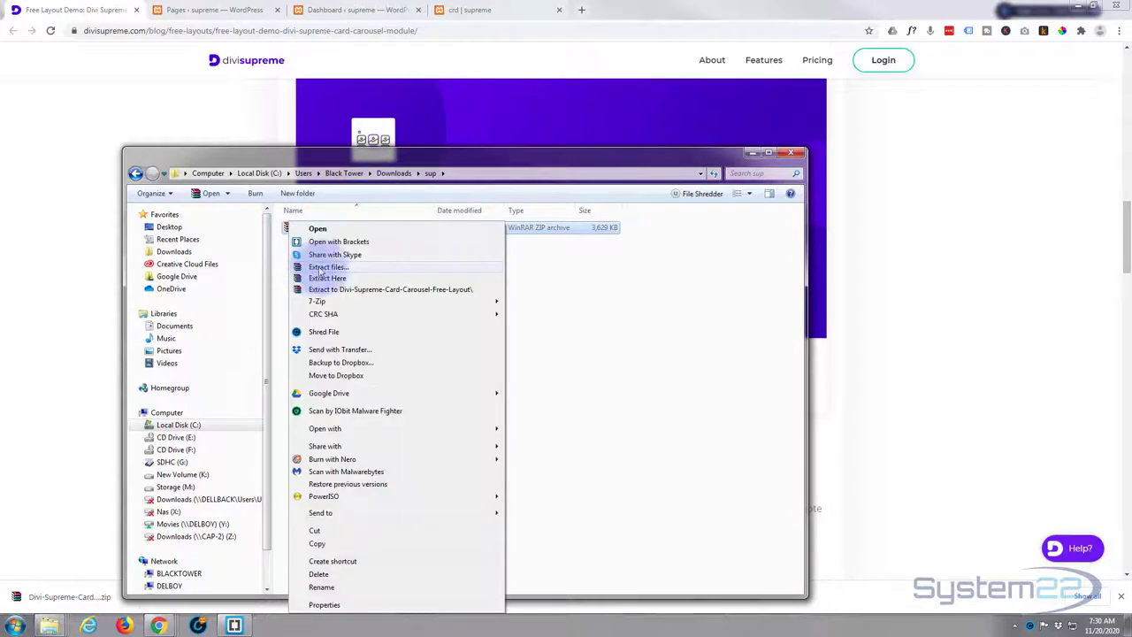
left_click(329, 279)
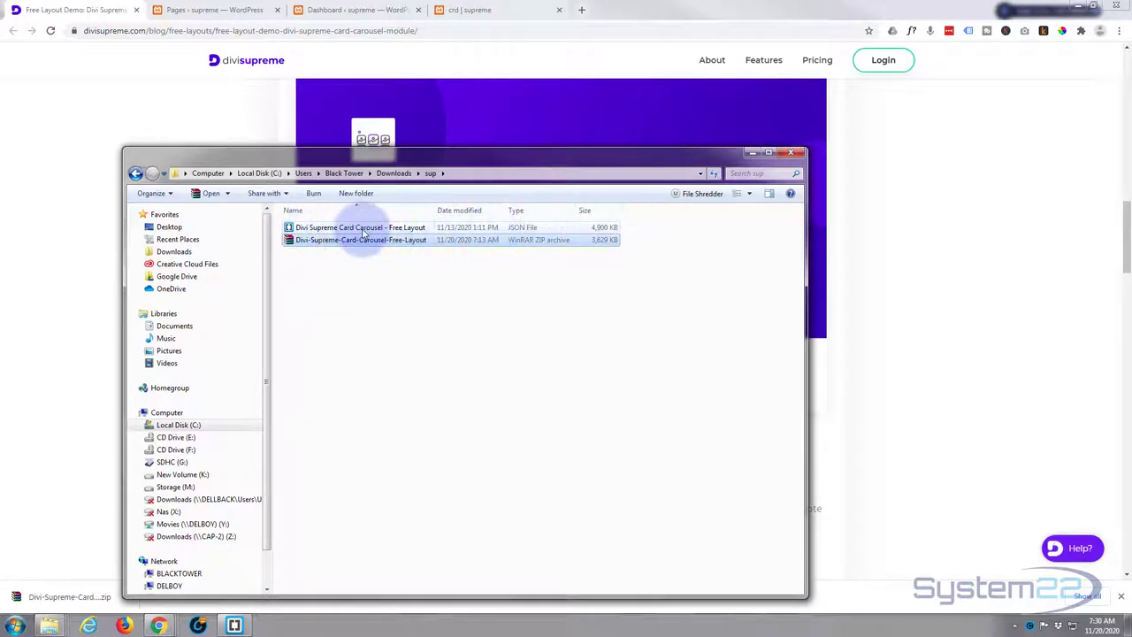
left_click_drag(528, 158, 0, 157)
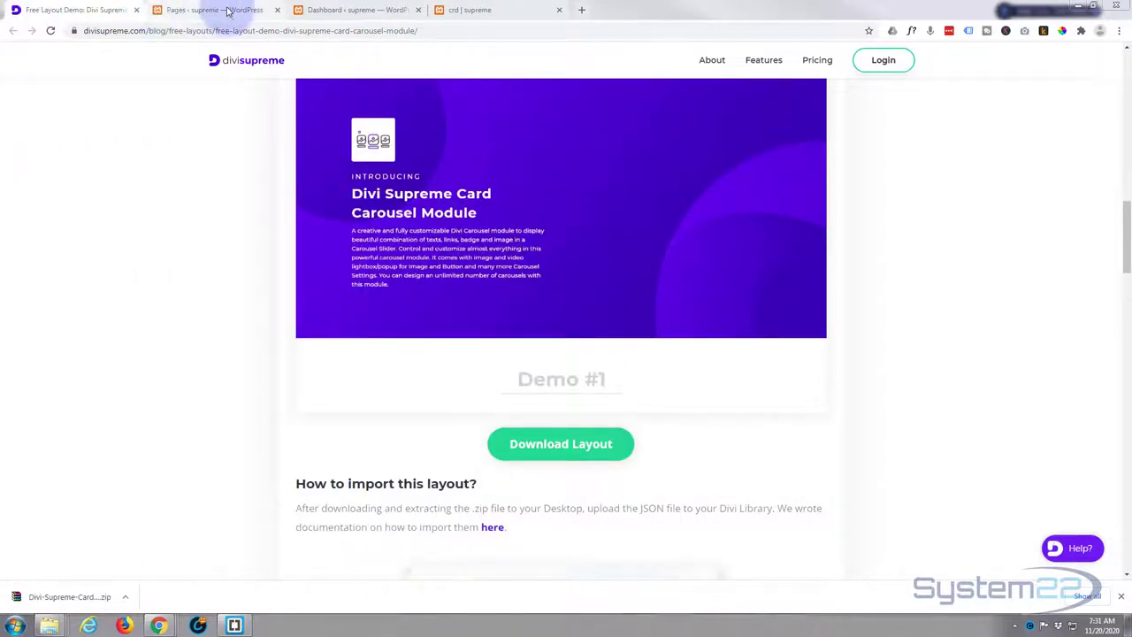
Import the card carousel JSON file into the Divi Library via Import & Export.
left_click(340, 11)
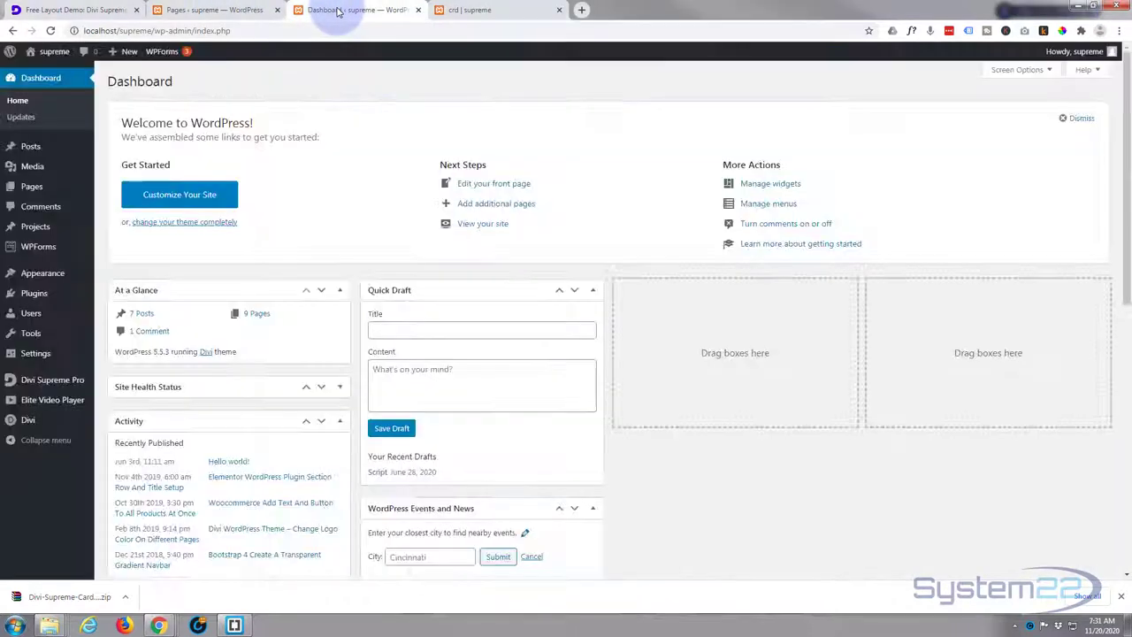
mouse_move(25, 424)
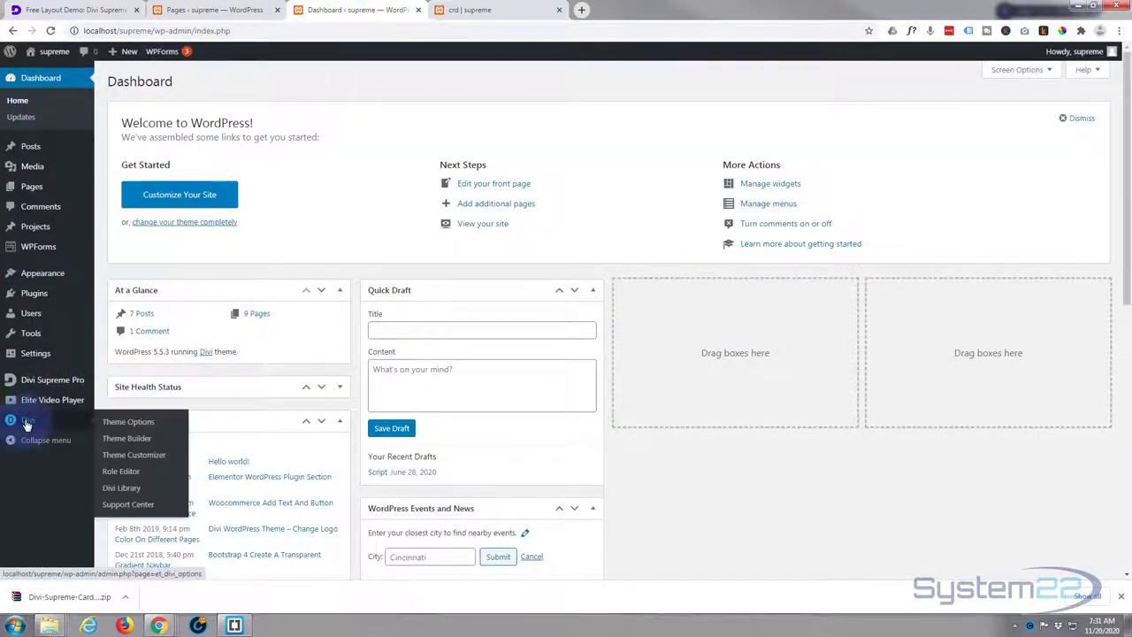
left_click(127, 489)
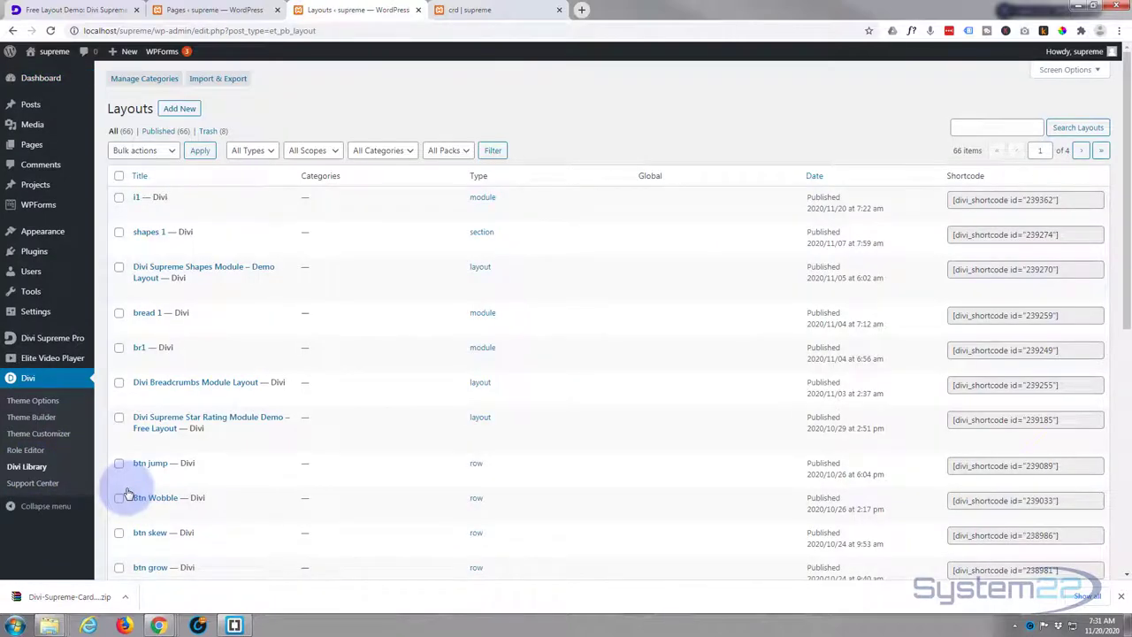
left_click(221, 82)
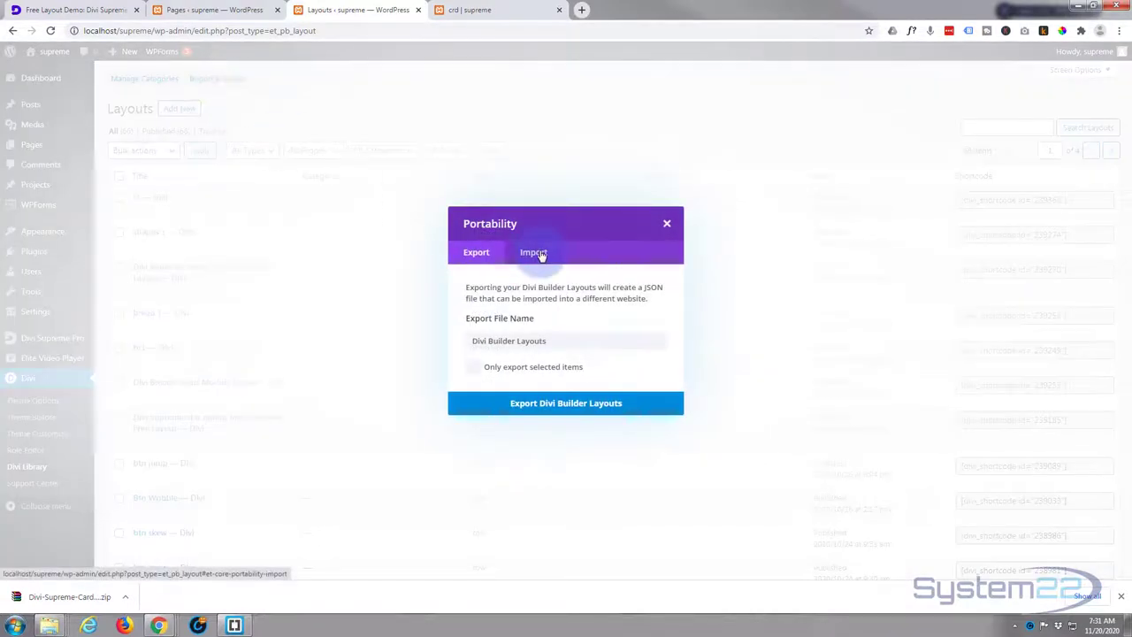
left_click(534, 253)
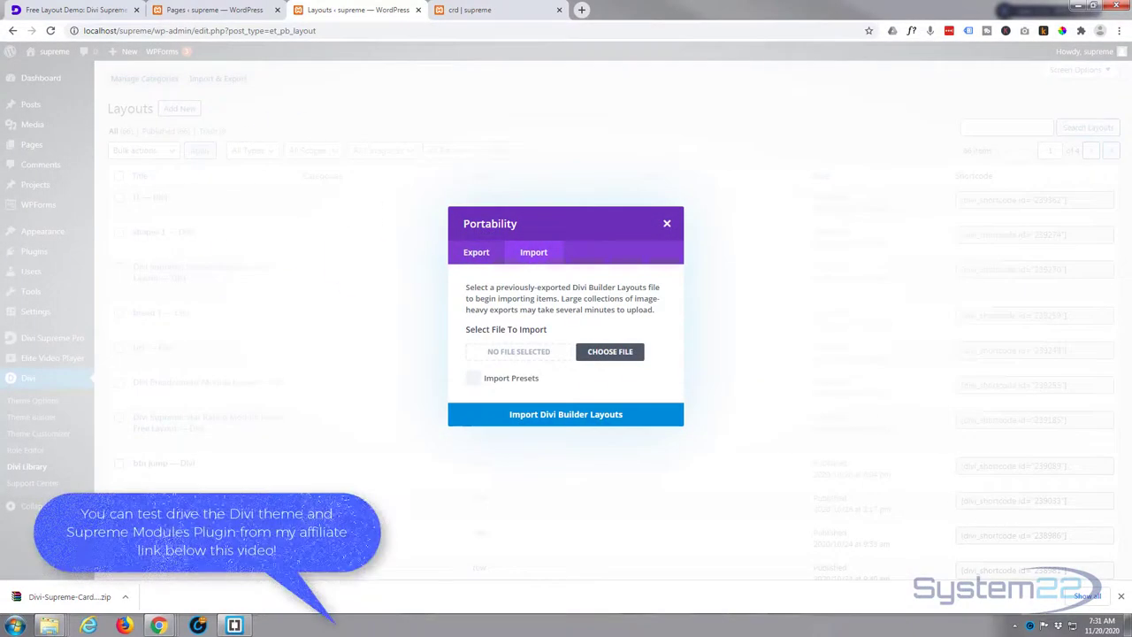
left_click(610, 351)
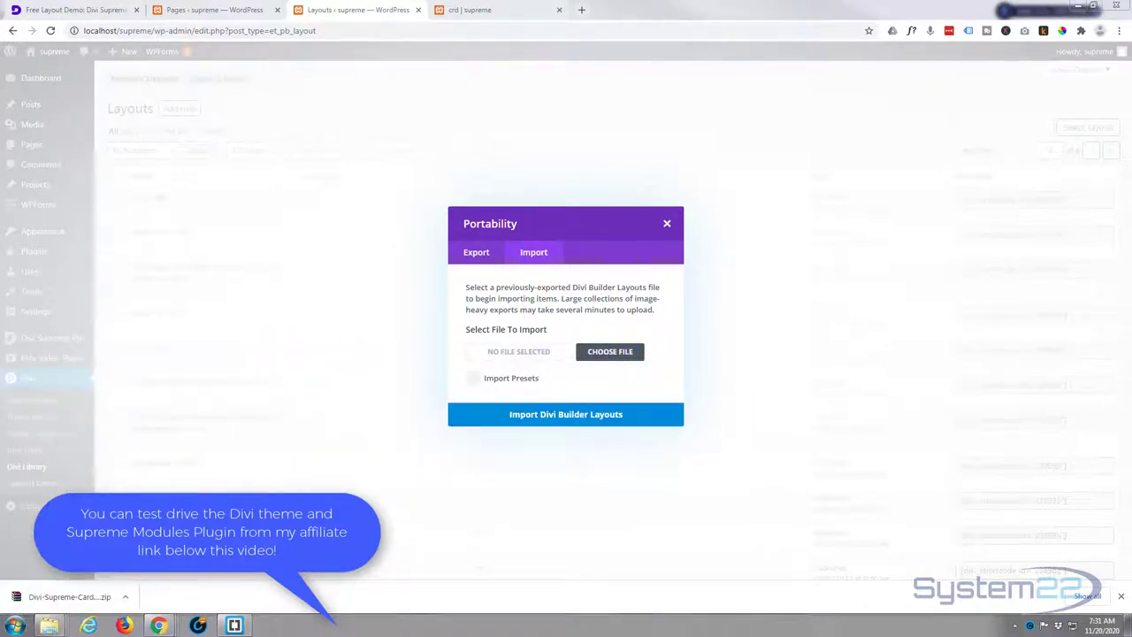
left_click_drag(97, 305, 495, 356)
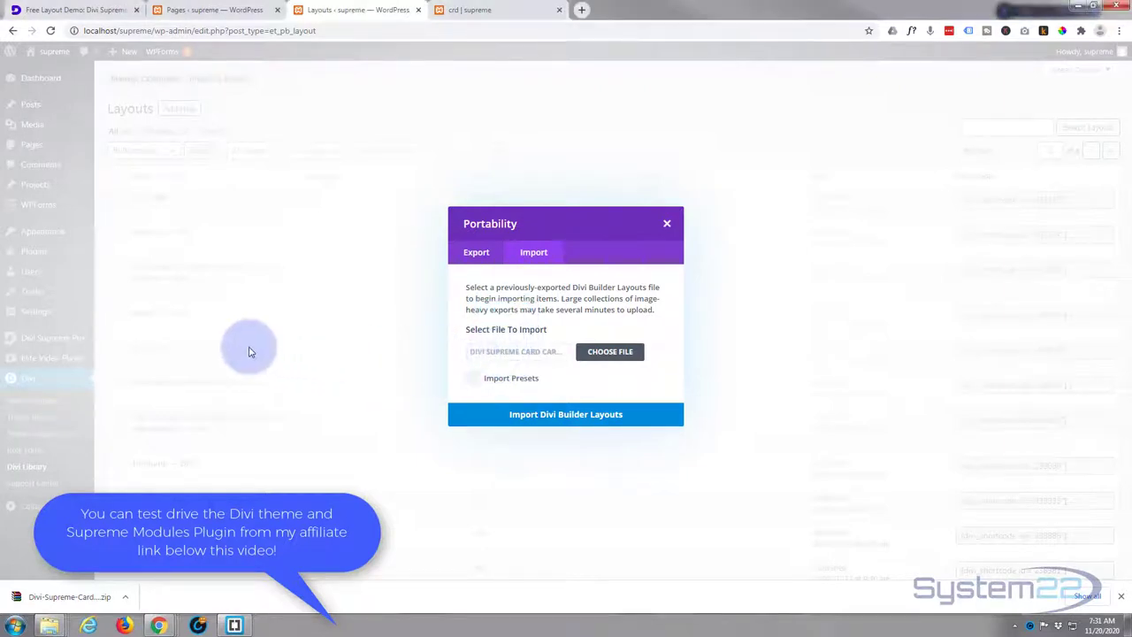
left_click(566, 417)
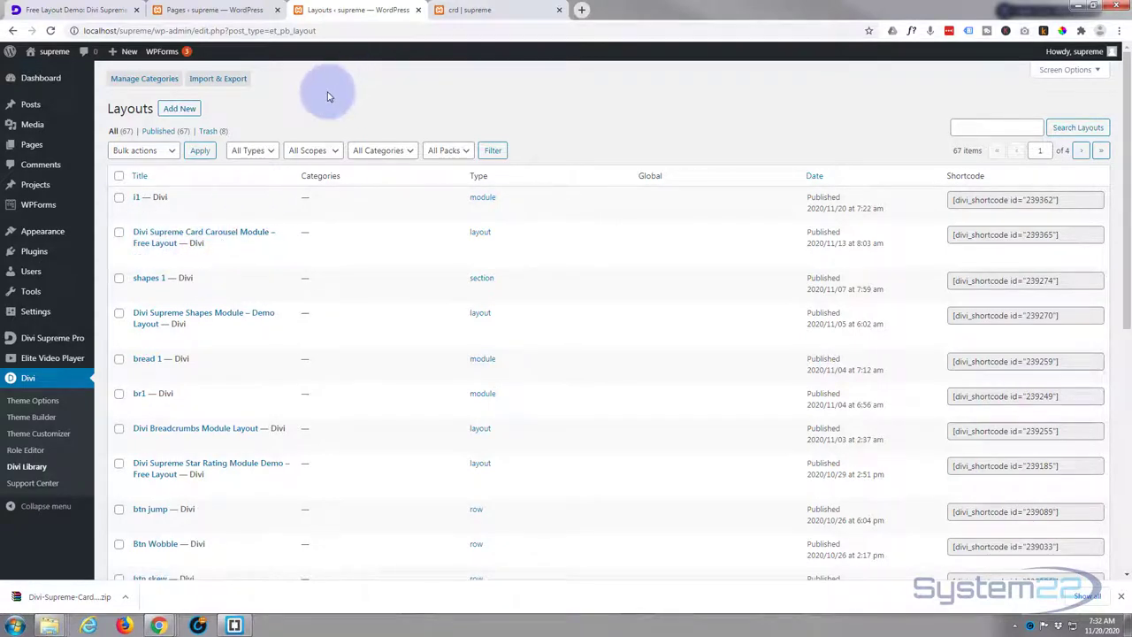
Create a new page titled 'card carousel' and switch it to the Divi Builder.
mouse_move(117, 51)
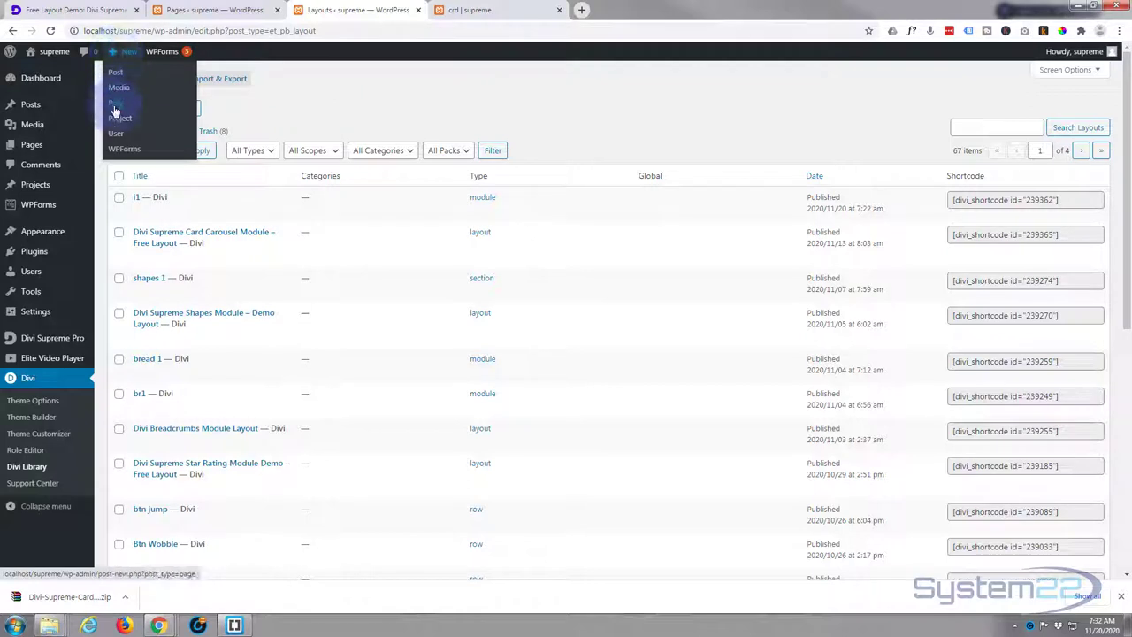
left_click(116, 103)
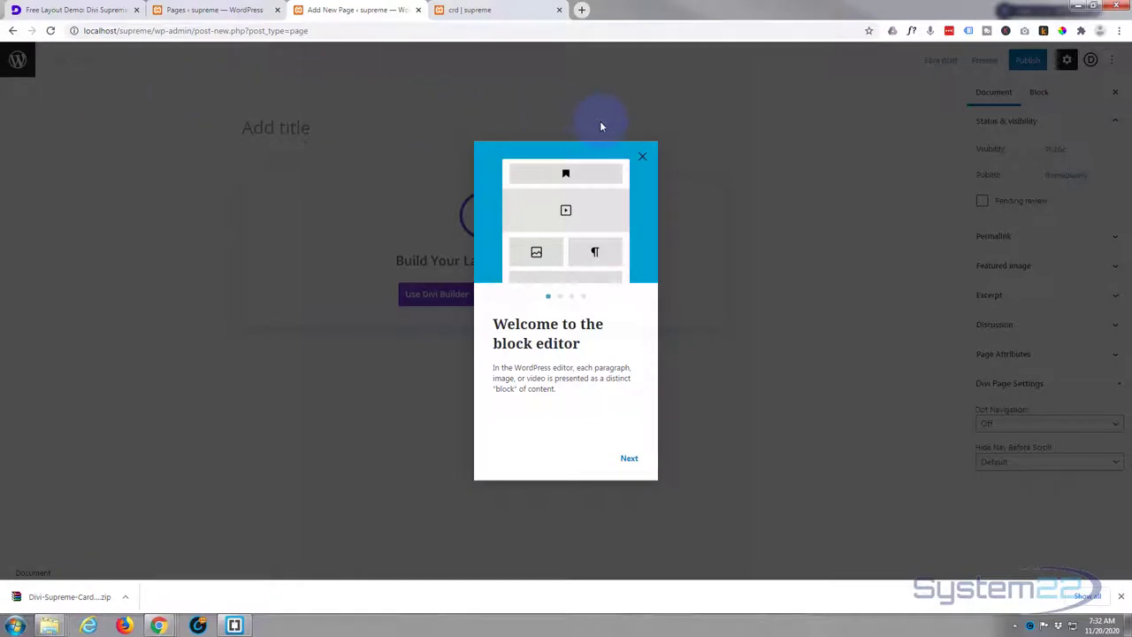
left_click(643, 157)
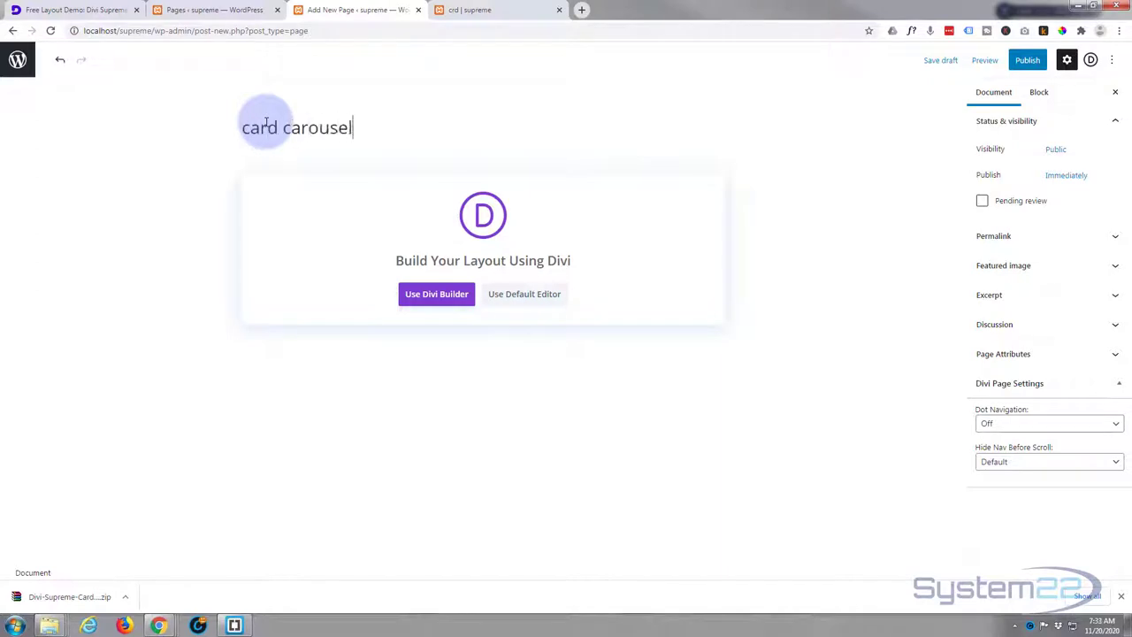
left_click(422, 302)
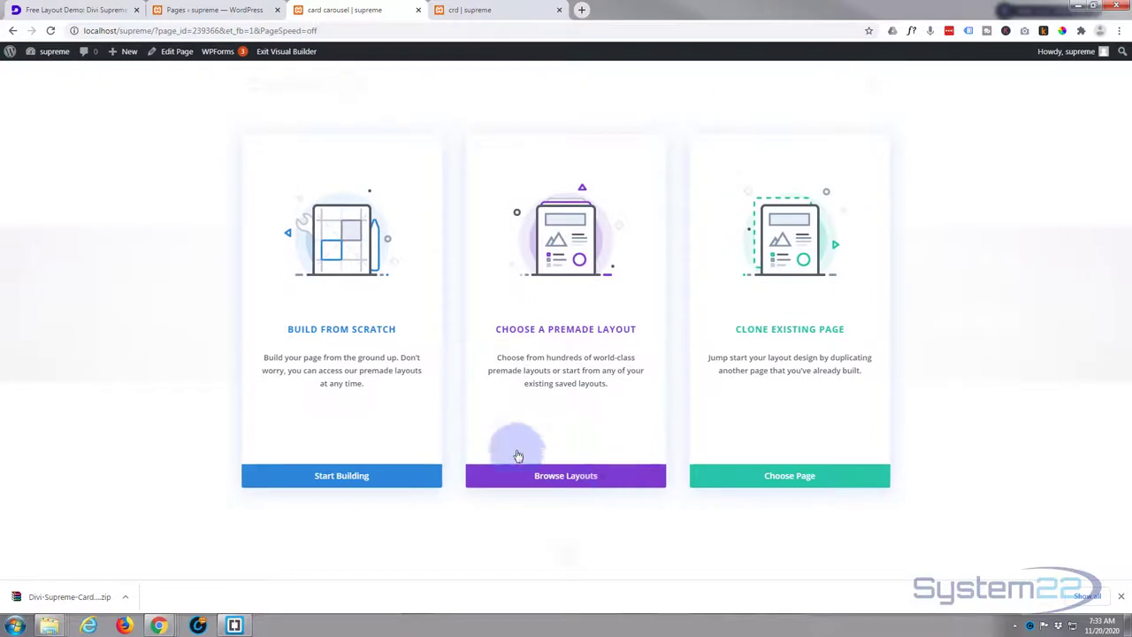
Load the Divi Supreme Card Carousel Module layout from Your Saved Layouts into the page.
left_click(551, 478)
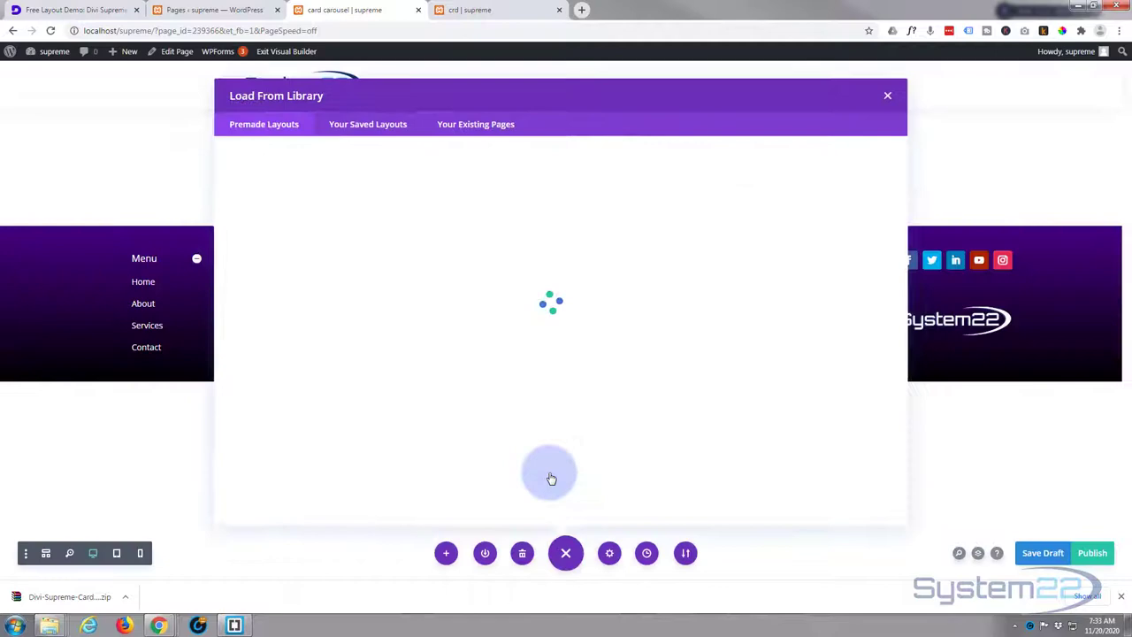
left_click(367, 125)
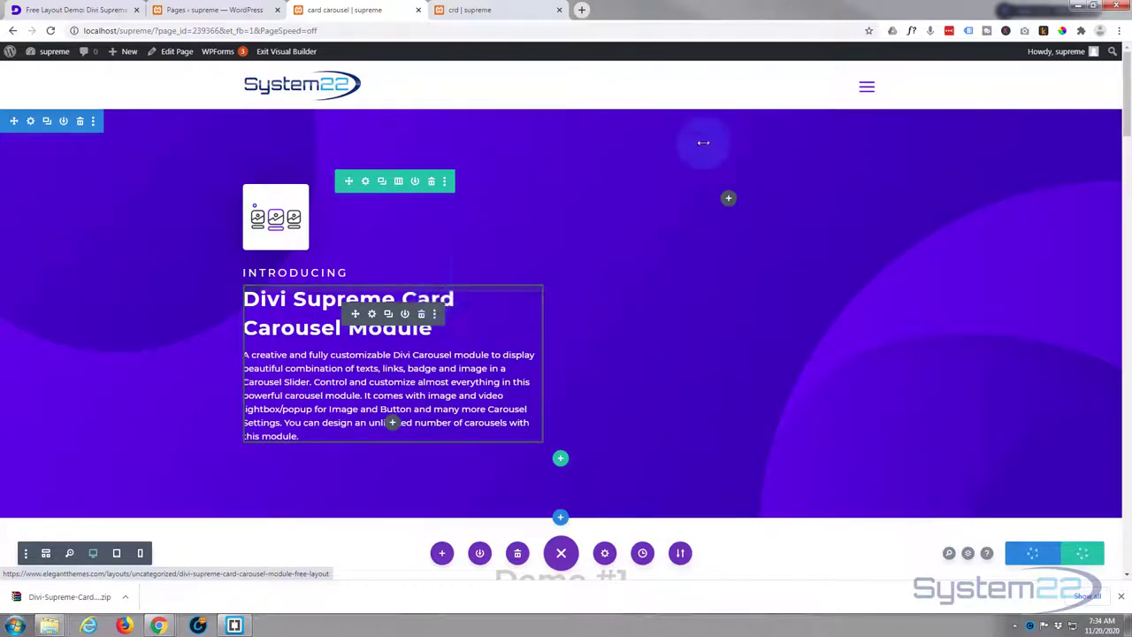
scroll(624, 275, "down", 3)
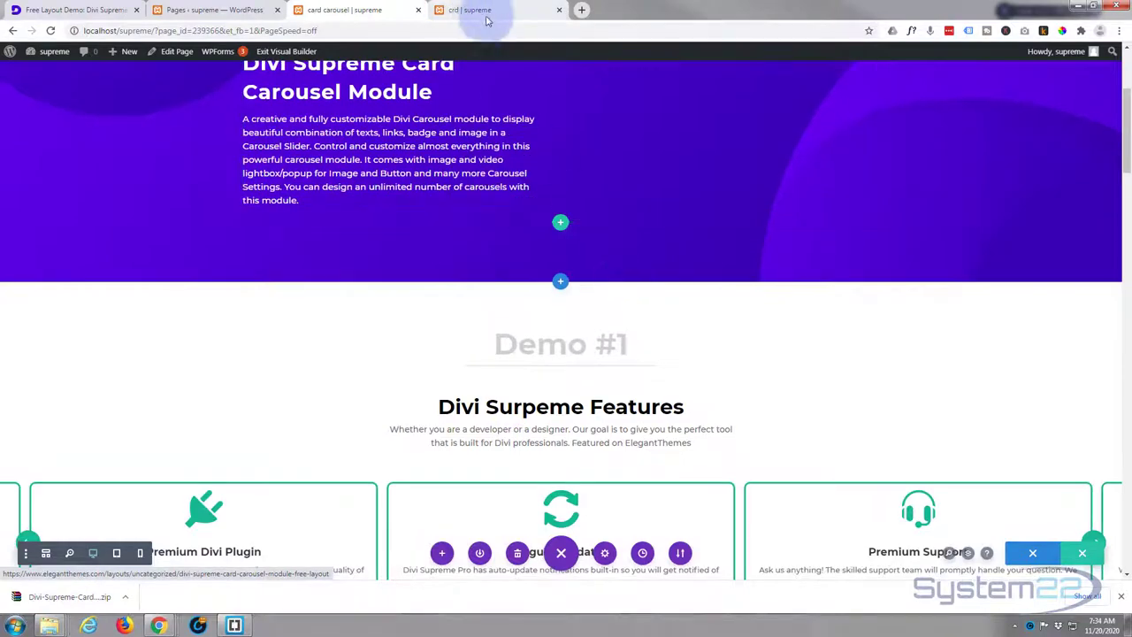
Scroll through the crd page's carousel demos for comparison.
left_click(487, 13)
scroll(442, 237, "down", 2)
scroll(437, 235, "down", 10)
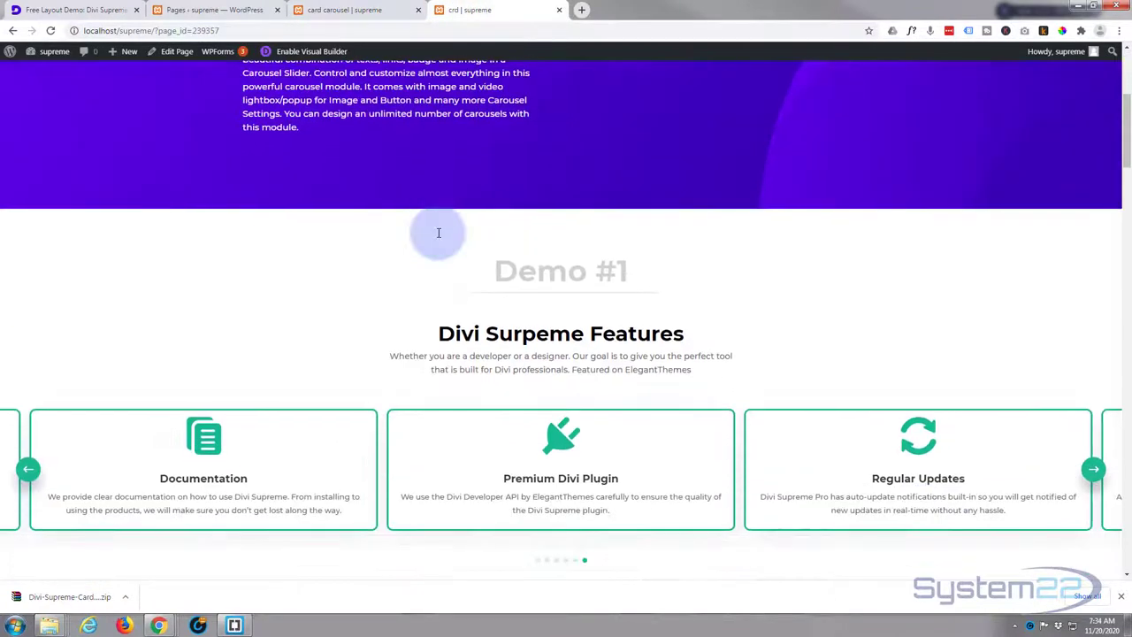
scroll(437, 234, "down", 10)
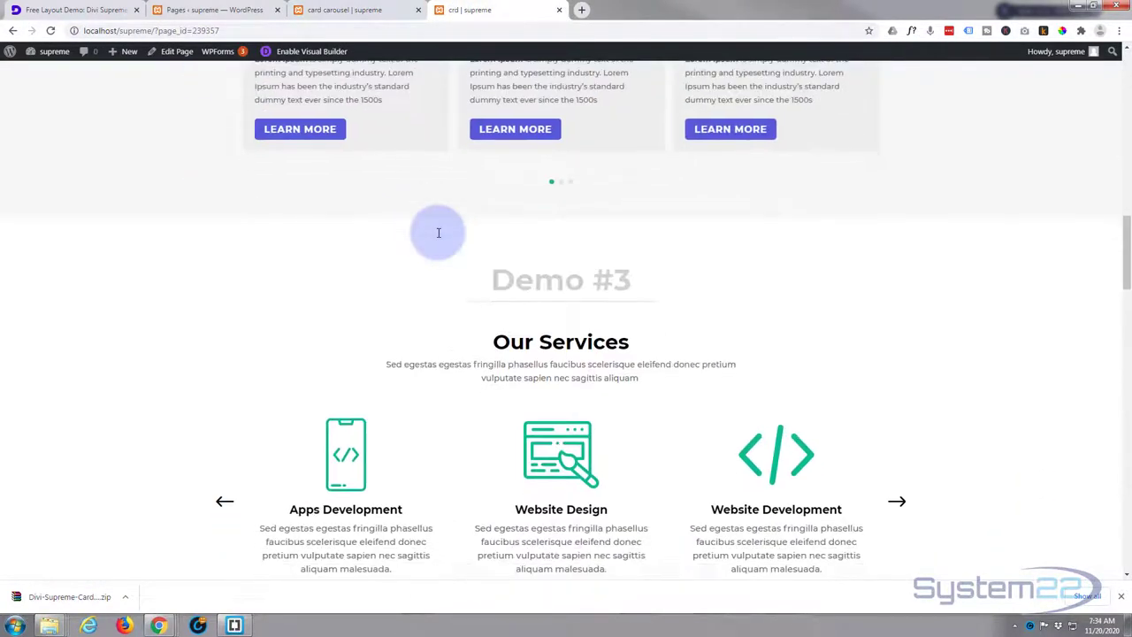
scroll(436, 234, "down", 6)
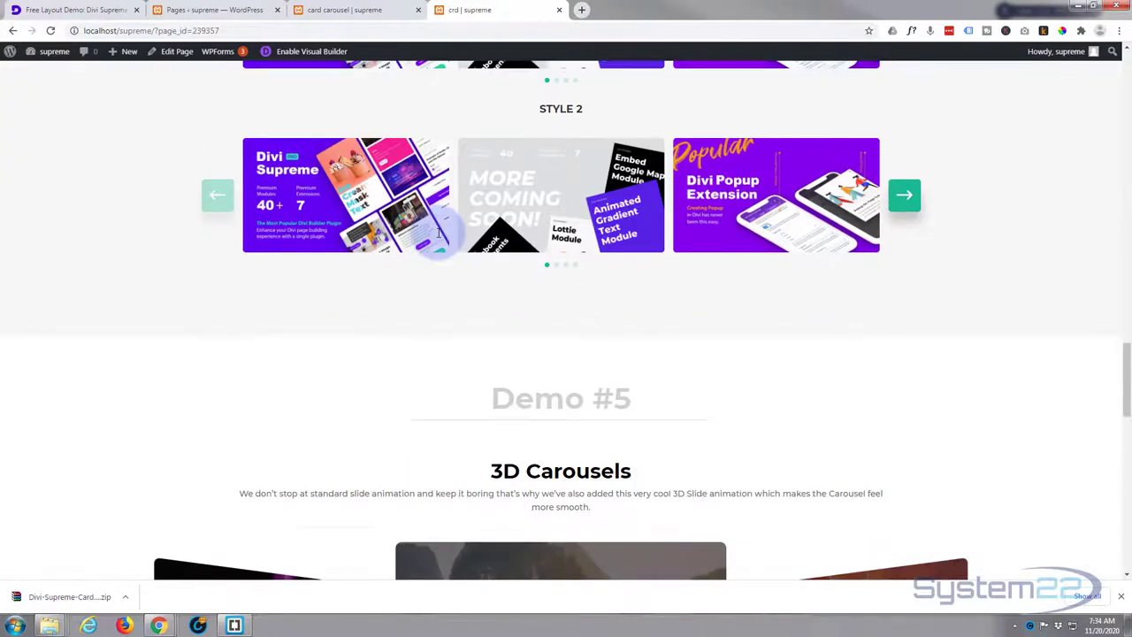
scroll(436, 245, "up", 10)
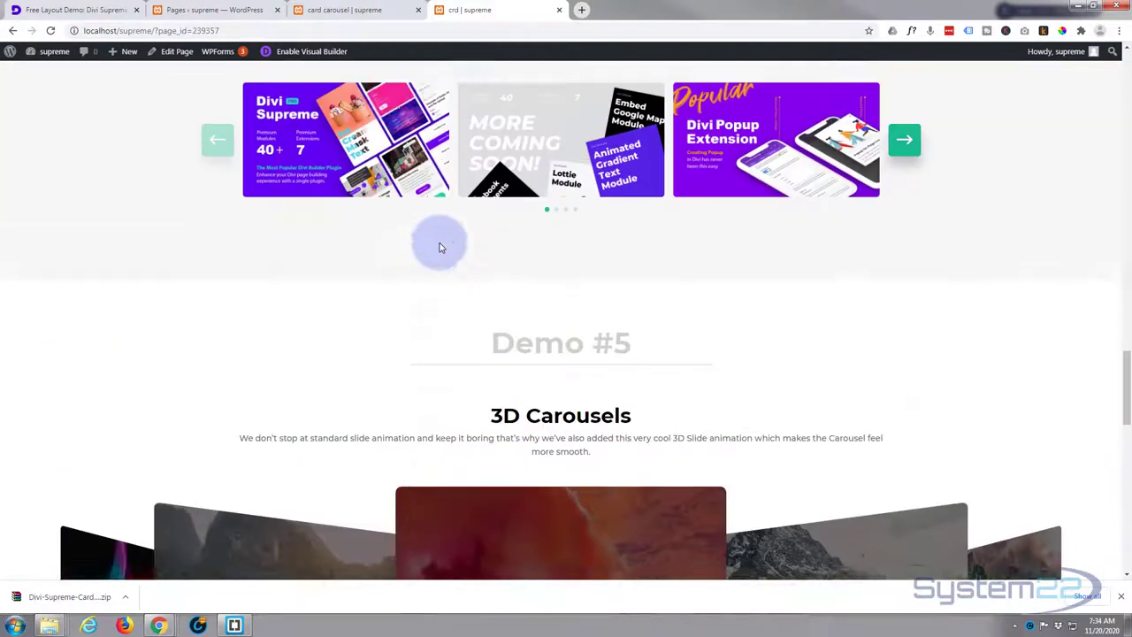
Back on the card carousel page, scroll down to the Demo #2 Info Box carousel row.
left_click(344, 10)
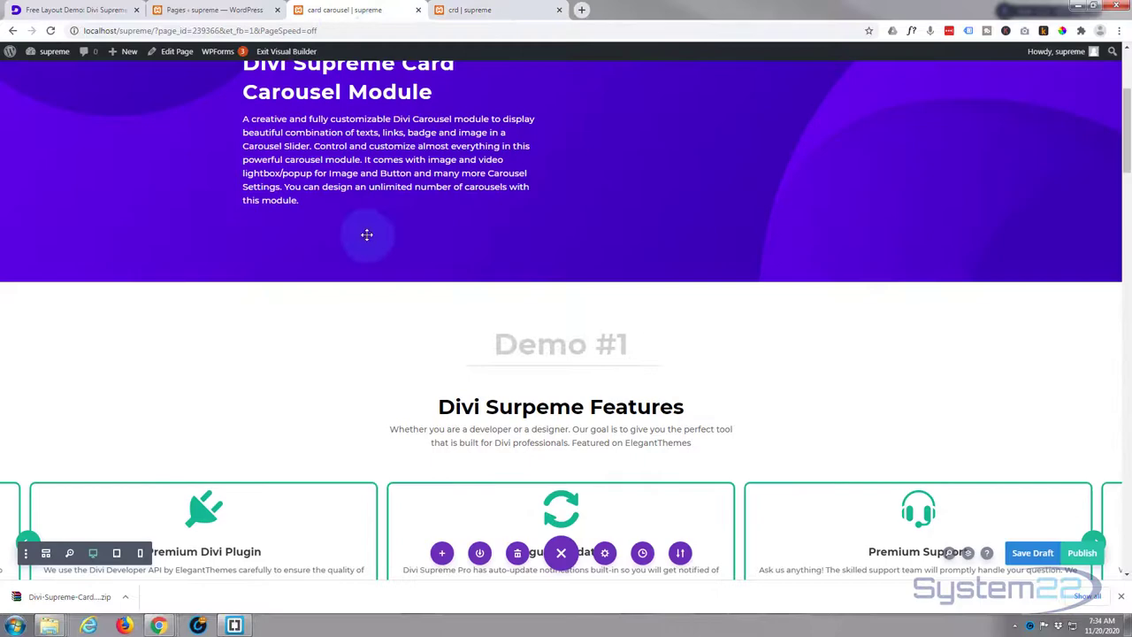
scroll(366, 237, "down", 4)
scroll(366, 237, "down", 2)
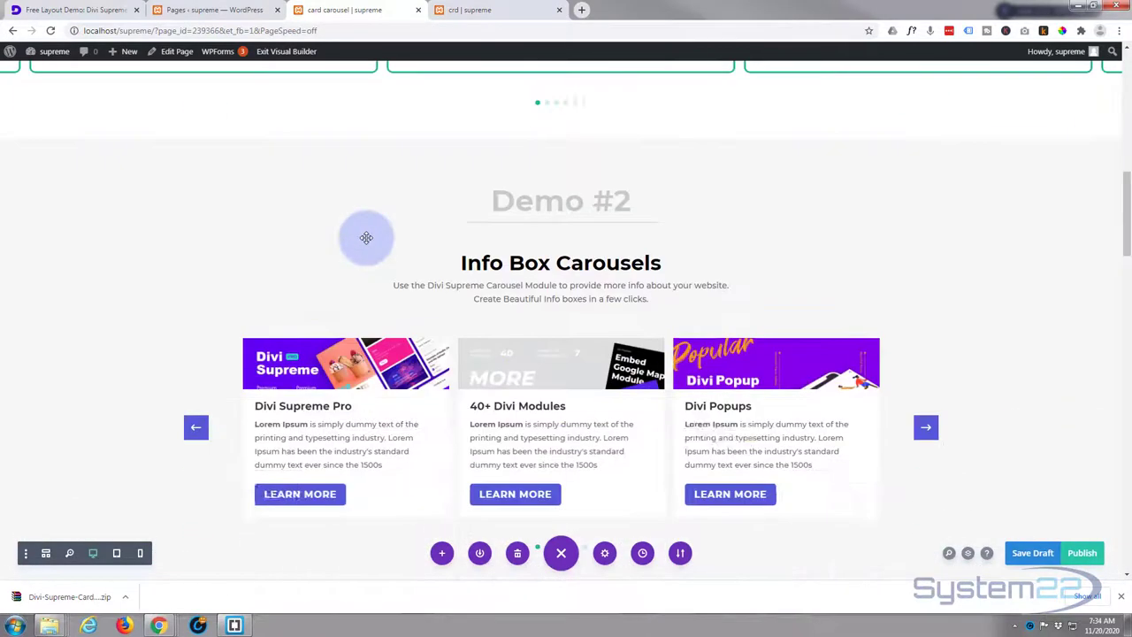
scroll(365, 236, "down", 1)
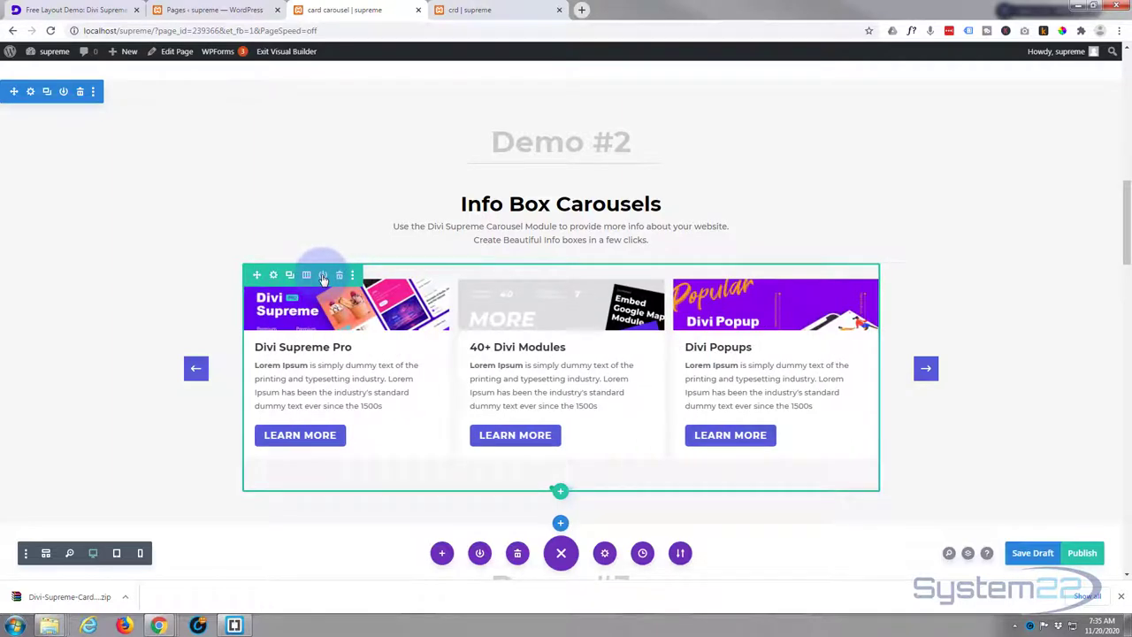
Add the Demo #2 row to the library with the layout name 'car 2'.
left_click(323, 275)
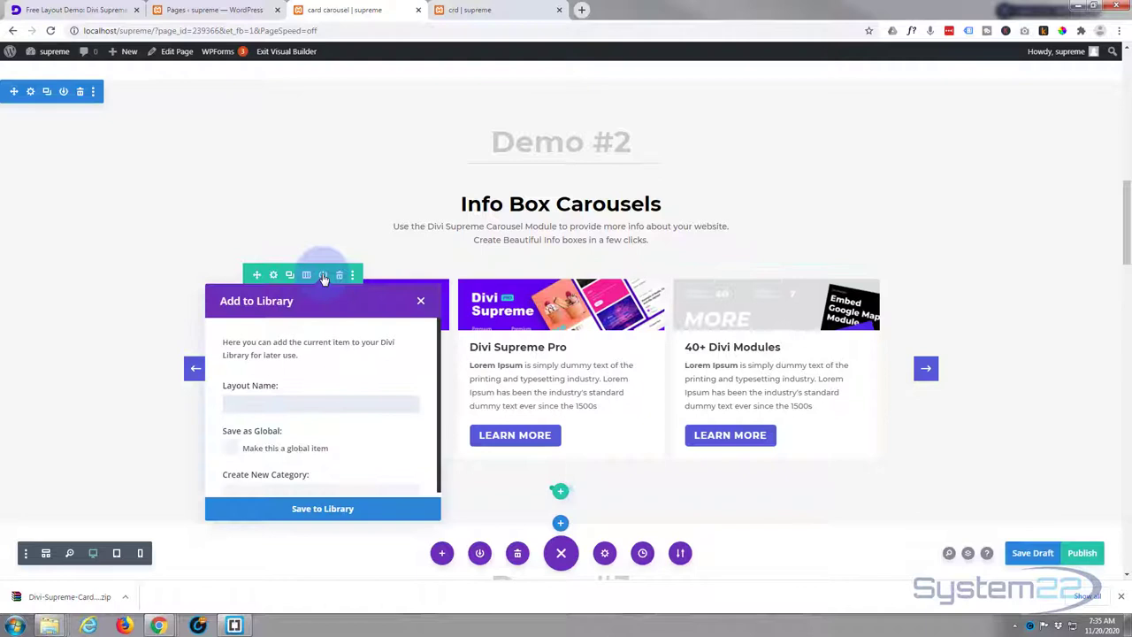
left_click(263, 405)
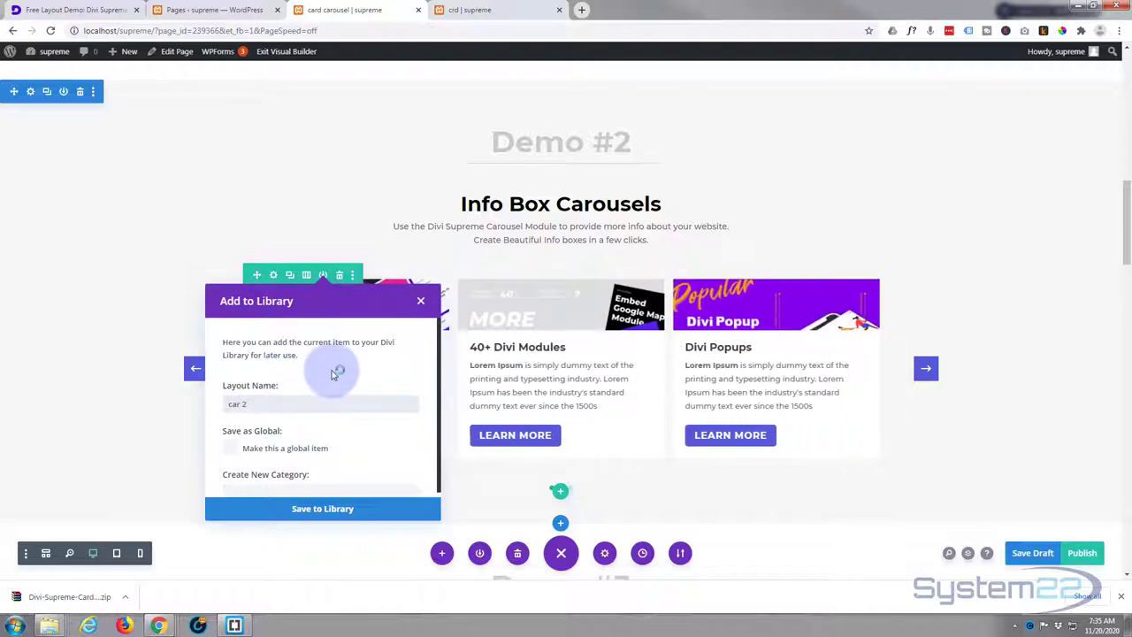
left_click(333, 515)
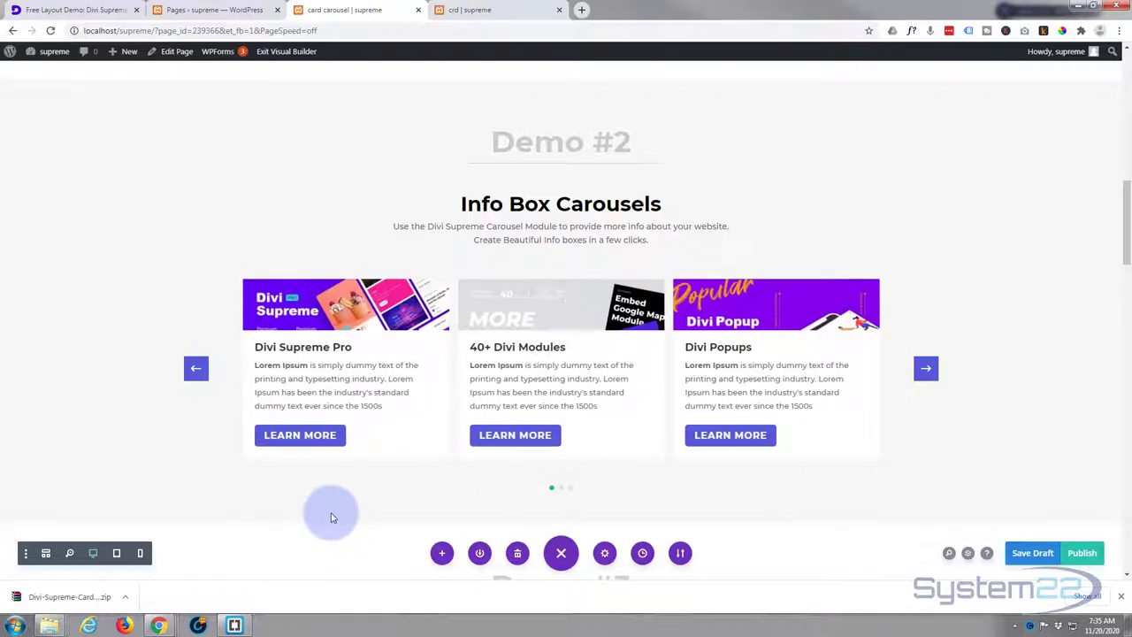
Preview the Gallery page from the Pages list and enable the Visual Builder on it.
left_click(214, 10)
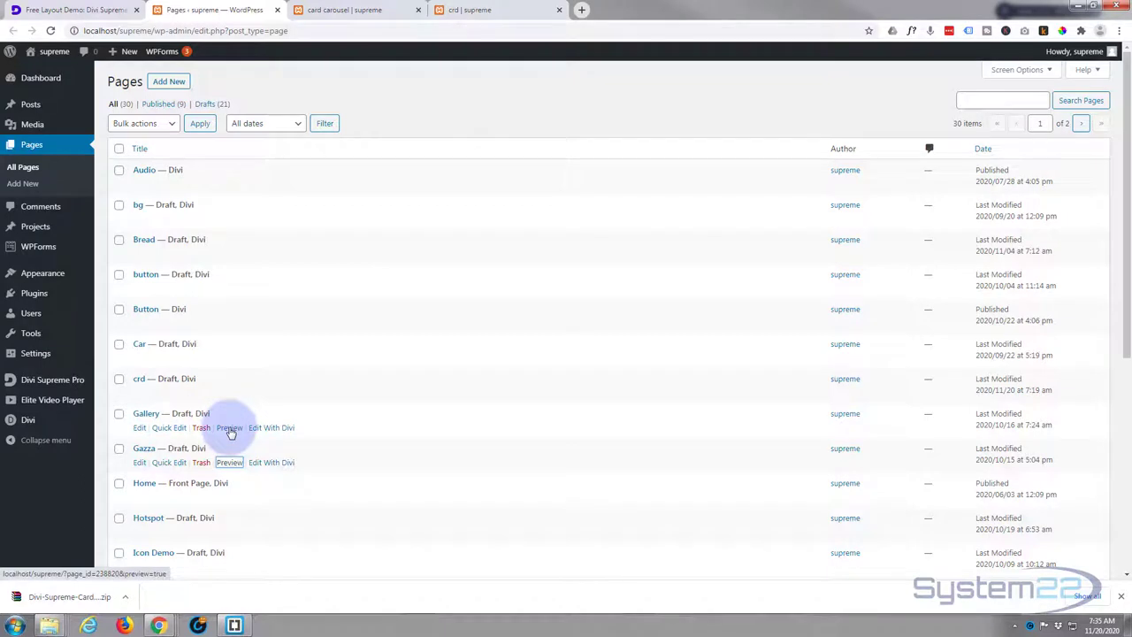
left_click(229, 428)
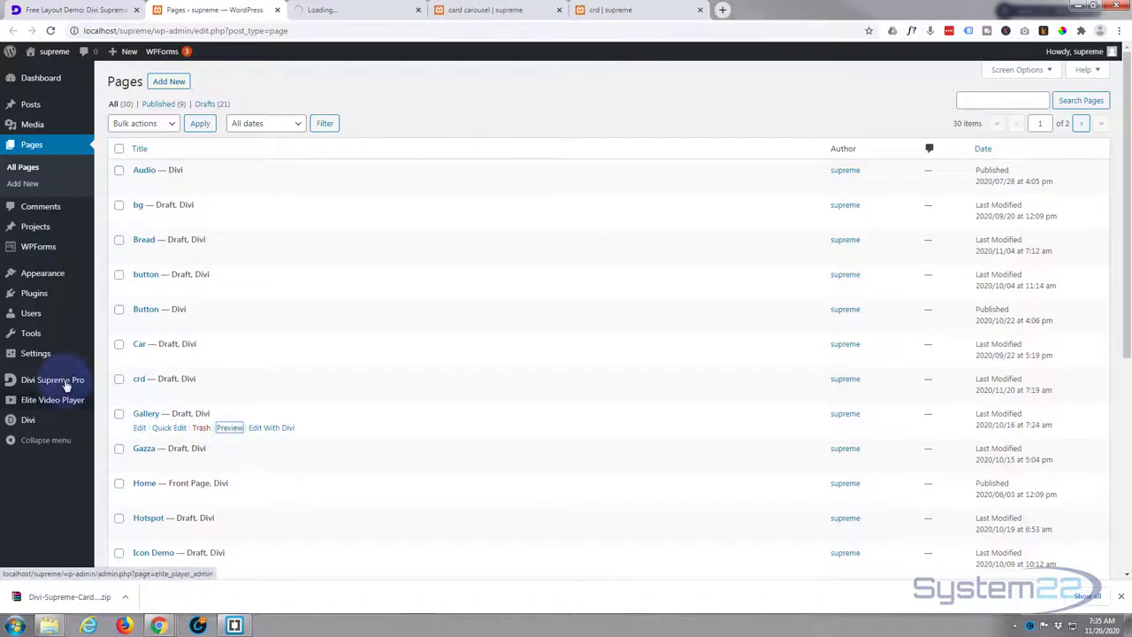
left_click(372, 9)
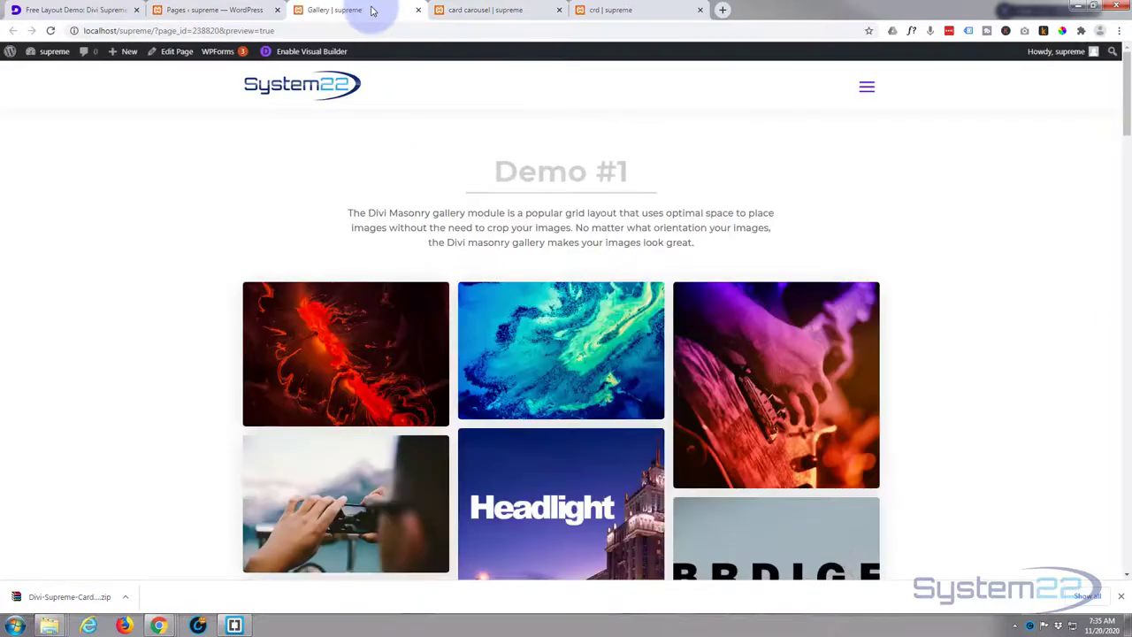
left_click(313, 52)
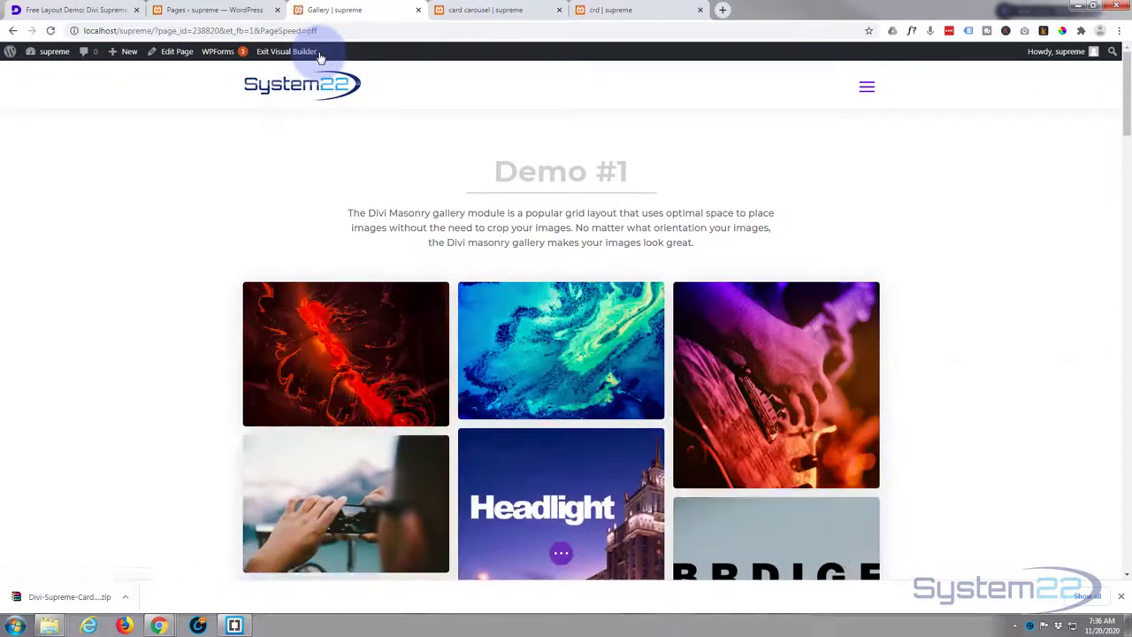
scroll(131, 274, "down", 2)
scroll(131, 276, "down", 2)
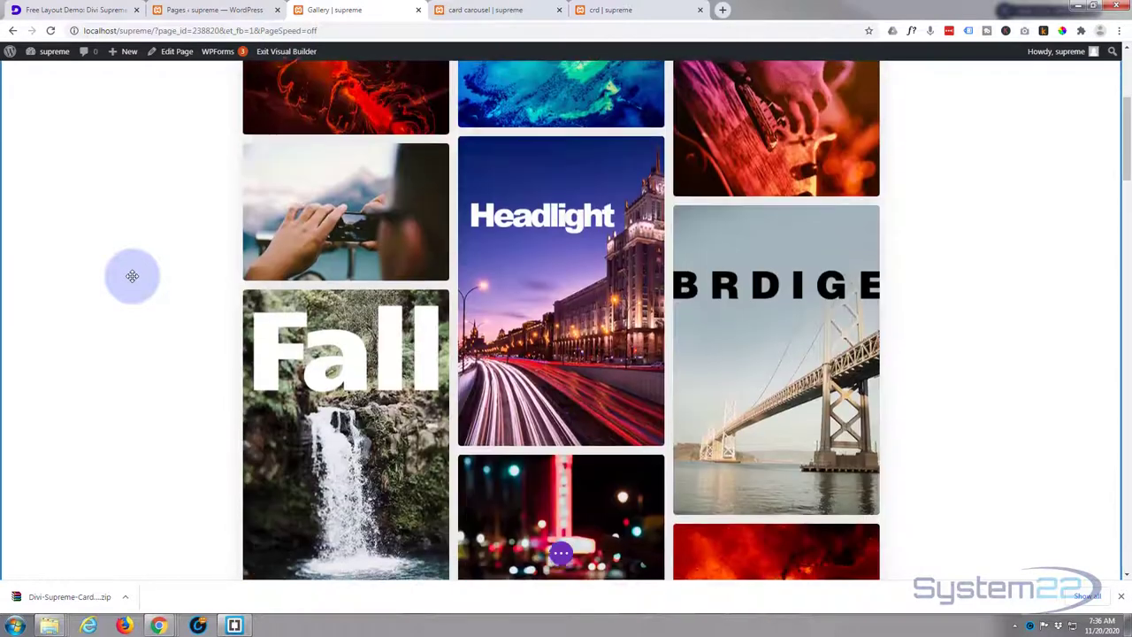
scroll(132, 279, "up", 4)
scroll(132, 281, "up", 1)
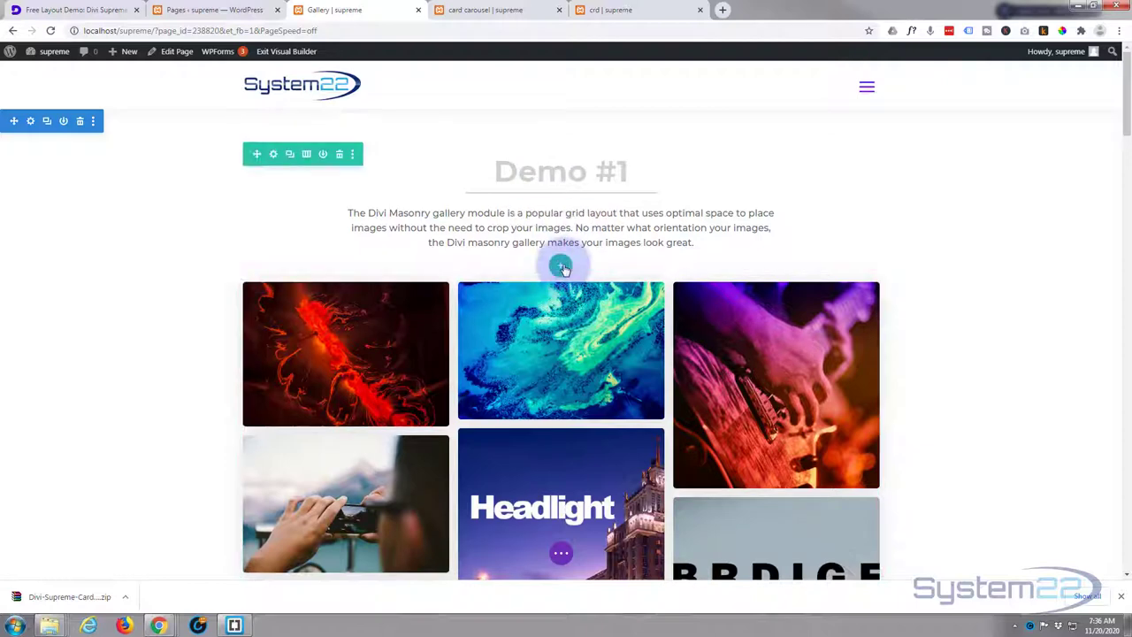
Add a row under the Demo #1 intro from the library, choosing the 'car 2' row.
left_click(560, 265)
left_click(542, 326)
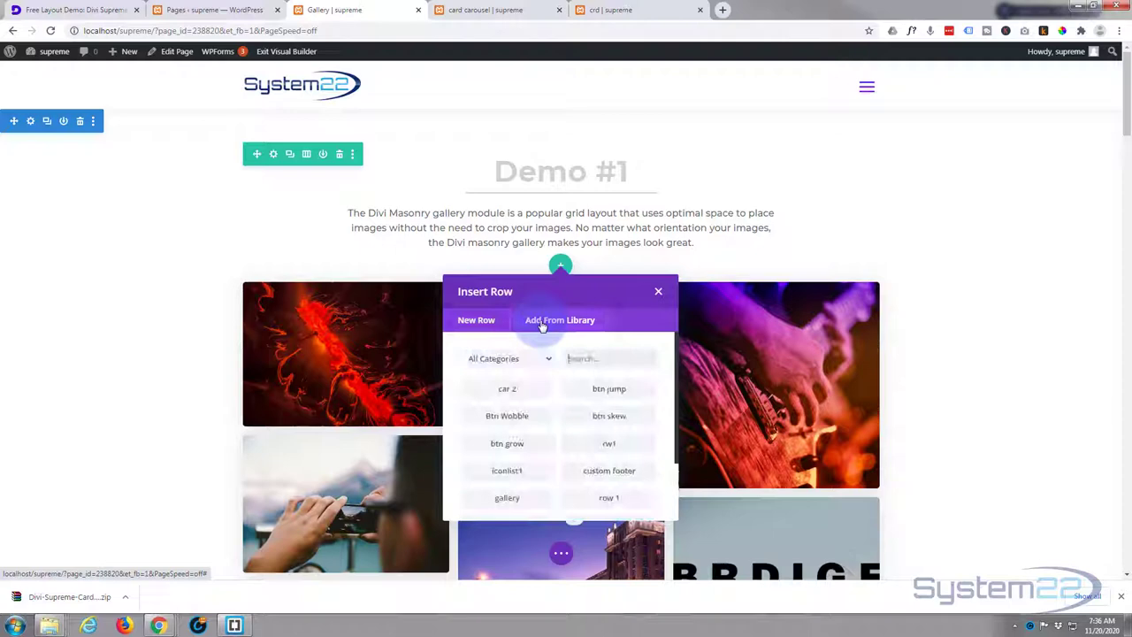
left_click(503, 391)
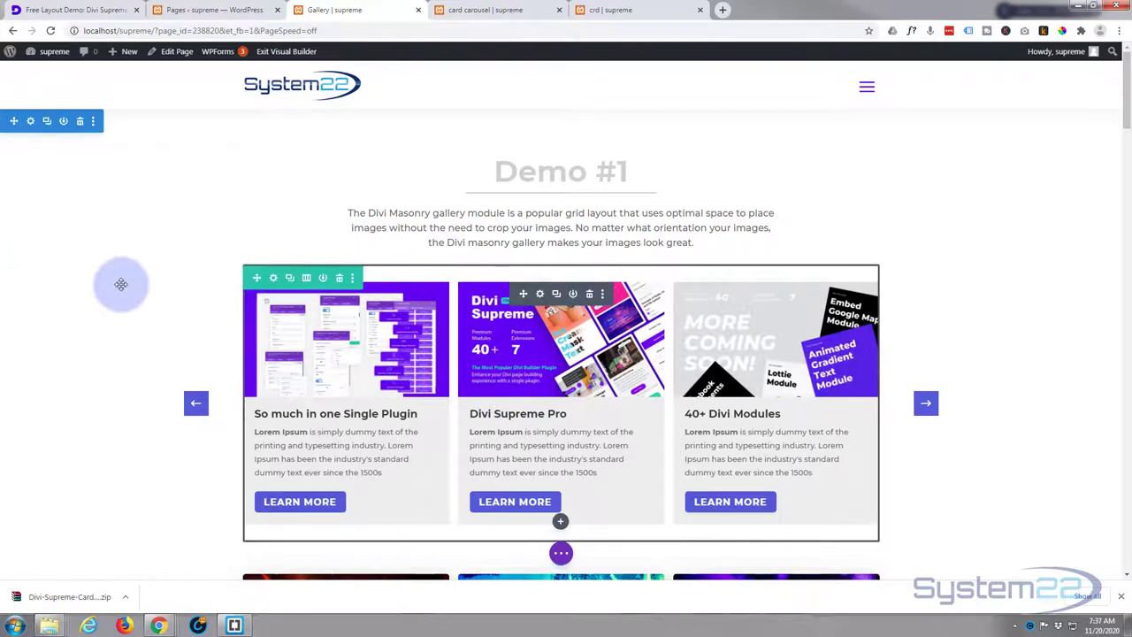
scroll(122, 280, "down", 2)
scroll(118, 281, "up", 1)
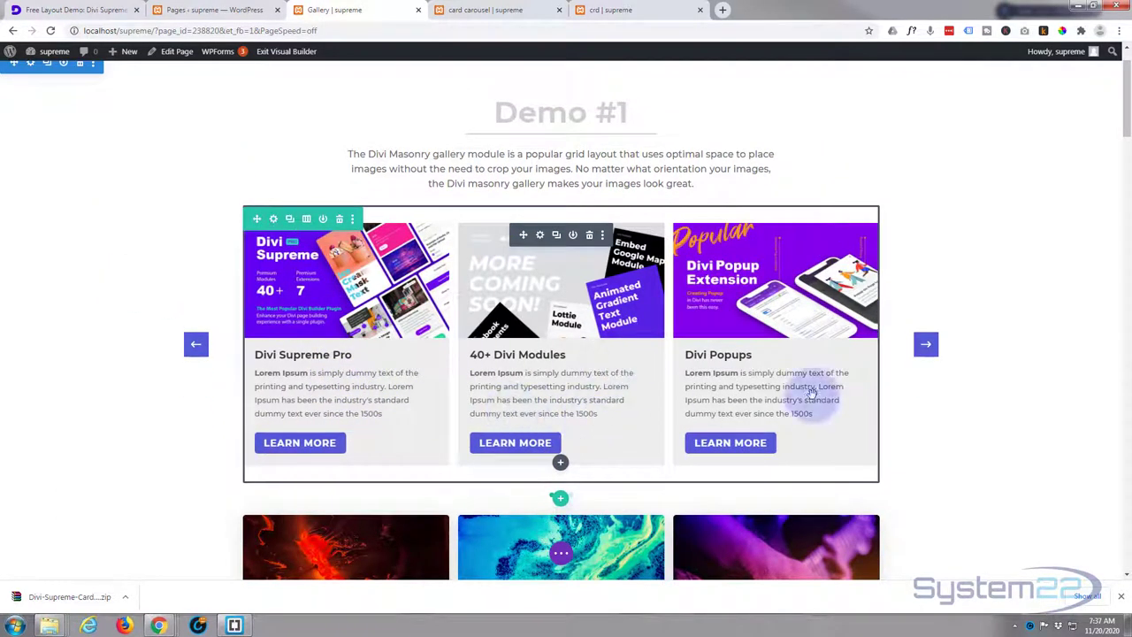
left_click(541, 235)
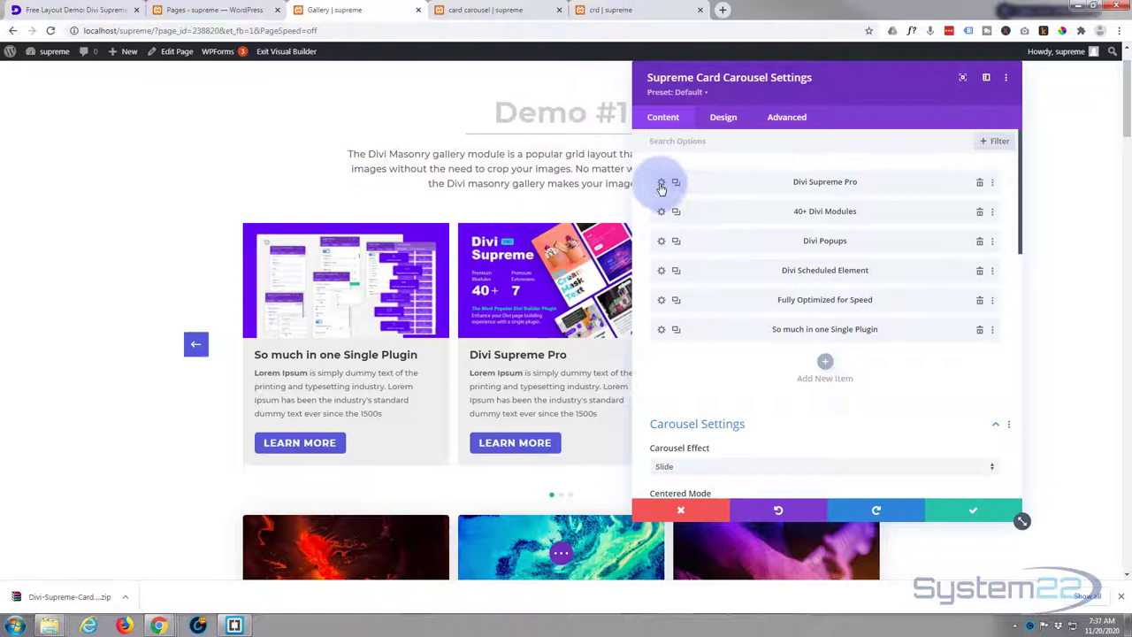
left_click(662, 182)
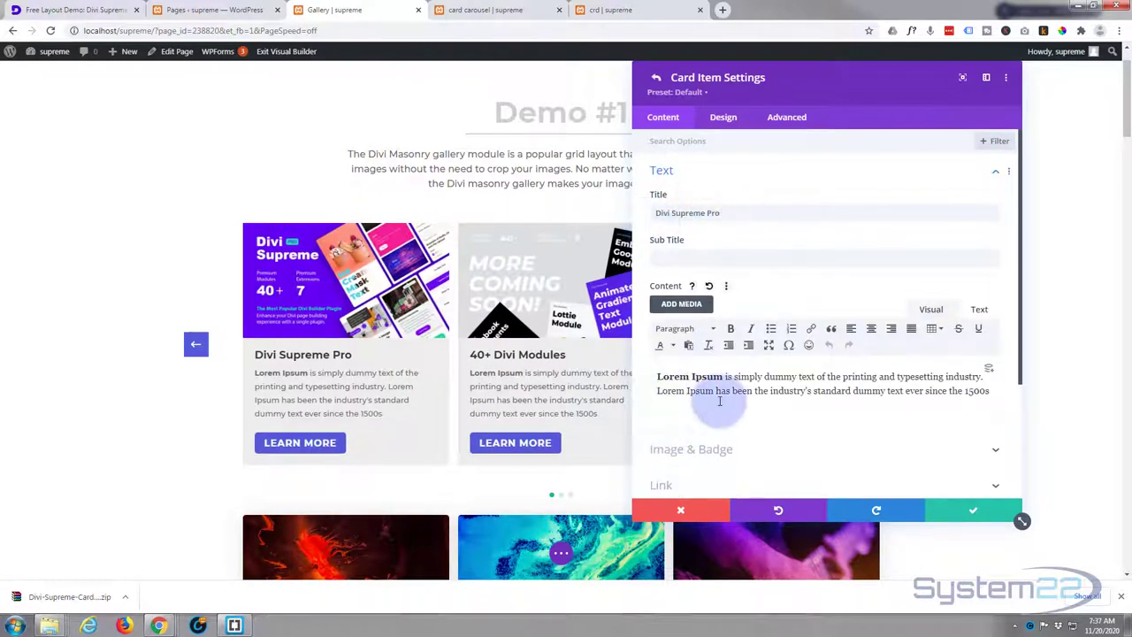
scroll(720, 405, "down", 2)
left_click(732, 438)
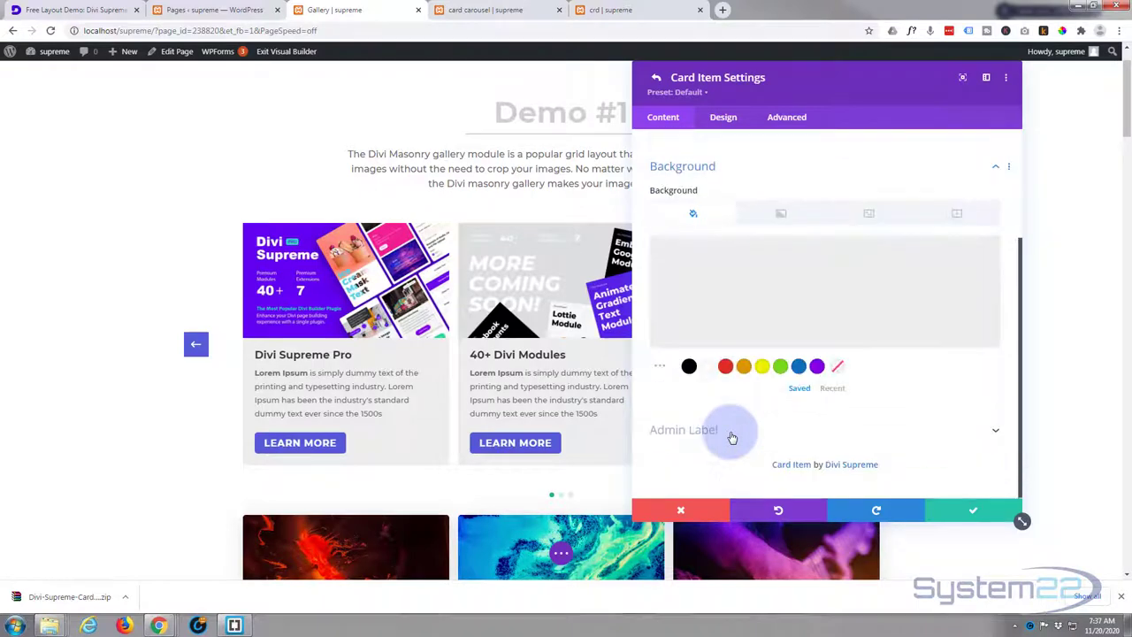
left_click(776, 214)
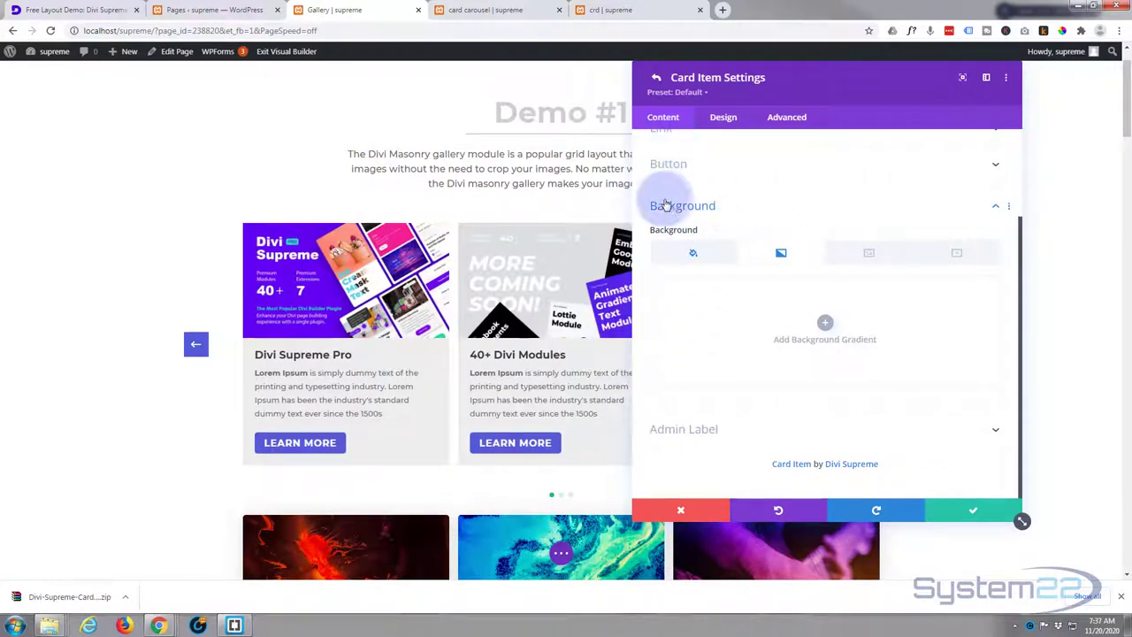
scroll(672, 195, "up", 2)
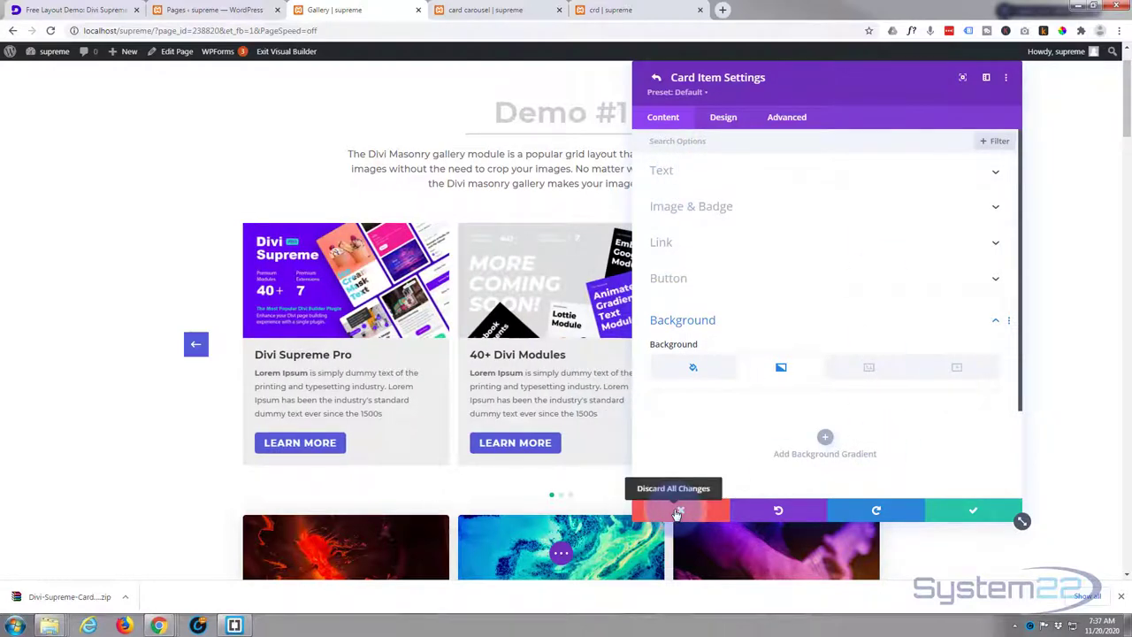
left_click(676, 513)
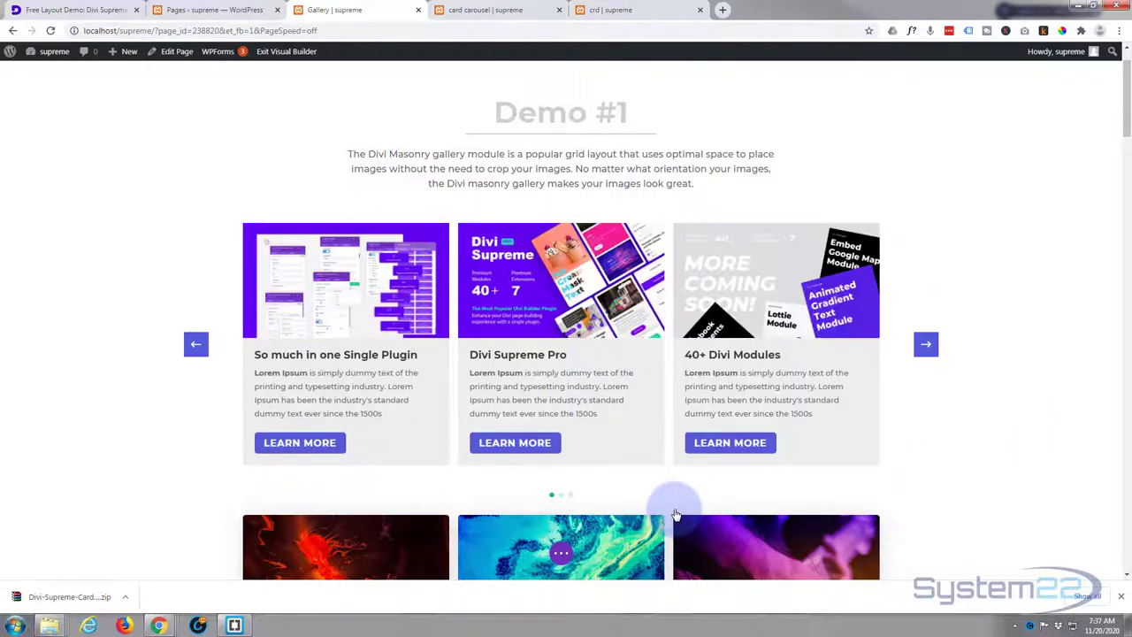
Save the Gallery page as a draft and exit the Visual Builder to view the live carousel.
left_click(561, 551)
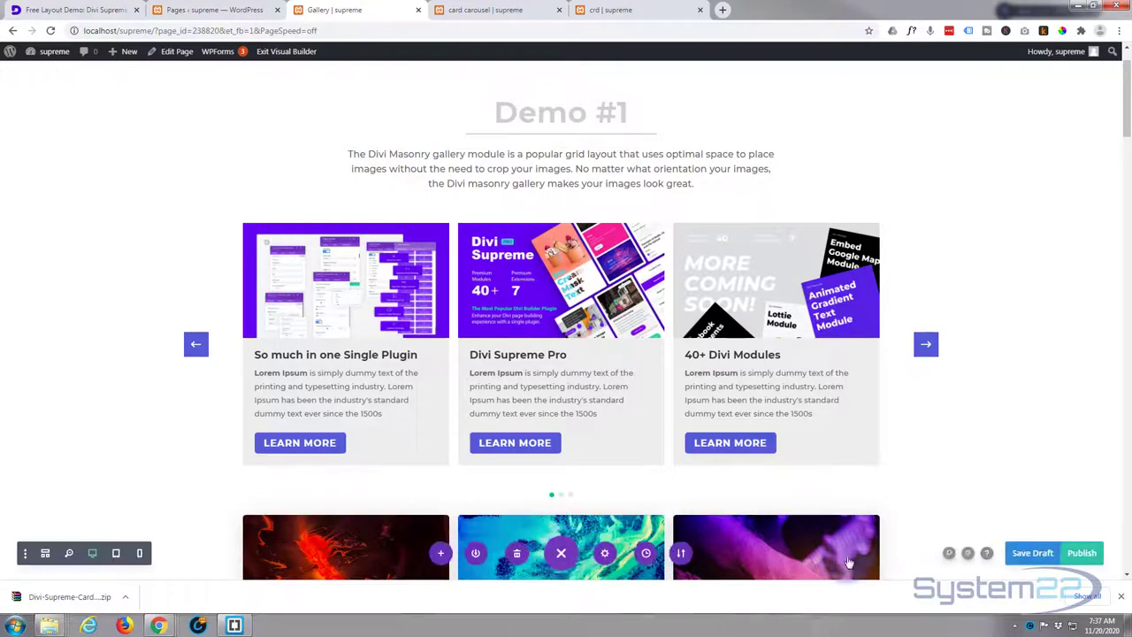
left_click(1030, 554)
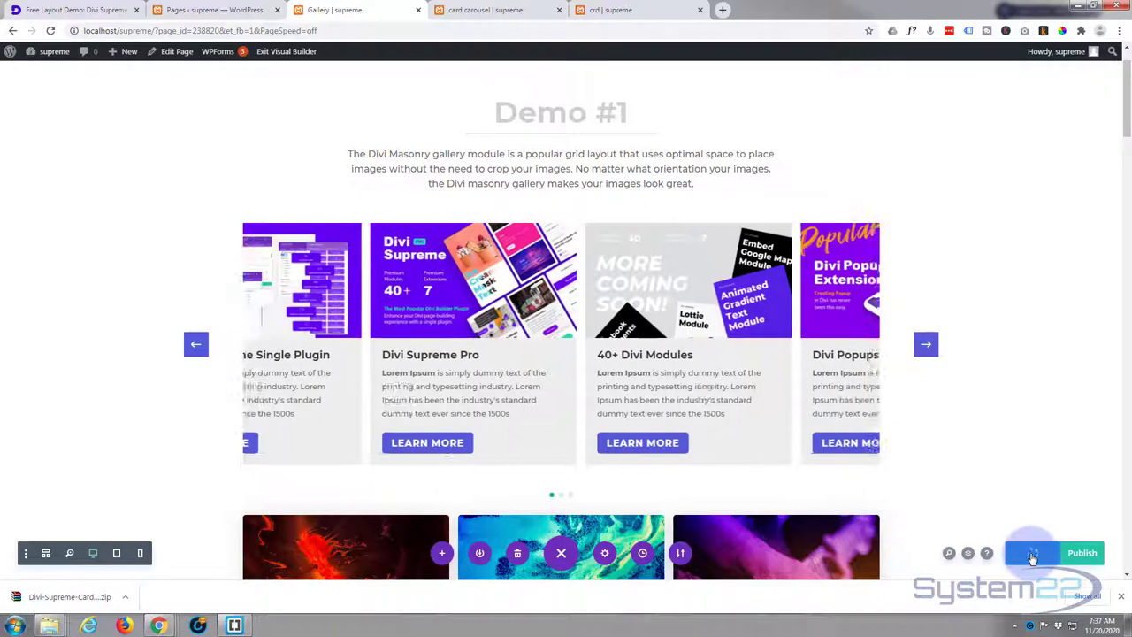
left_click(291, 51)
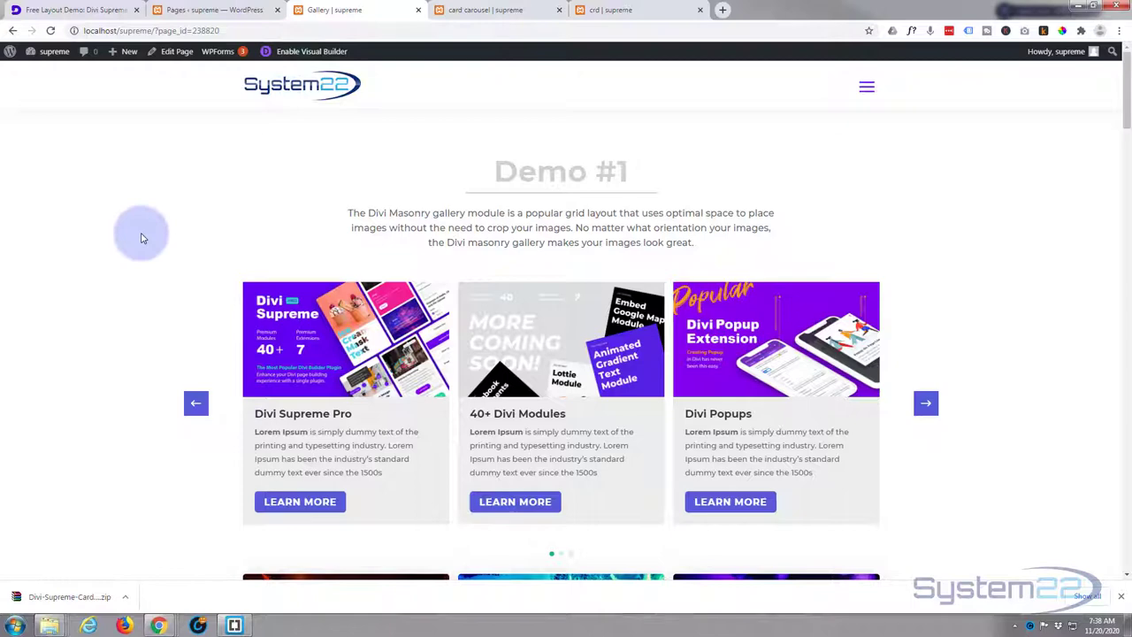
On the crd page, advance the Demo #1 features carousel two cards to Regular Updates.
scroll(141, 236, "down", 1)
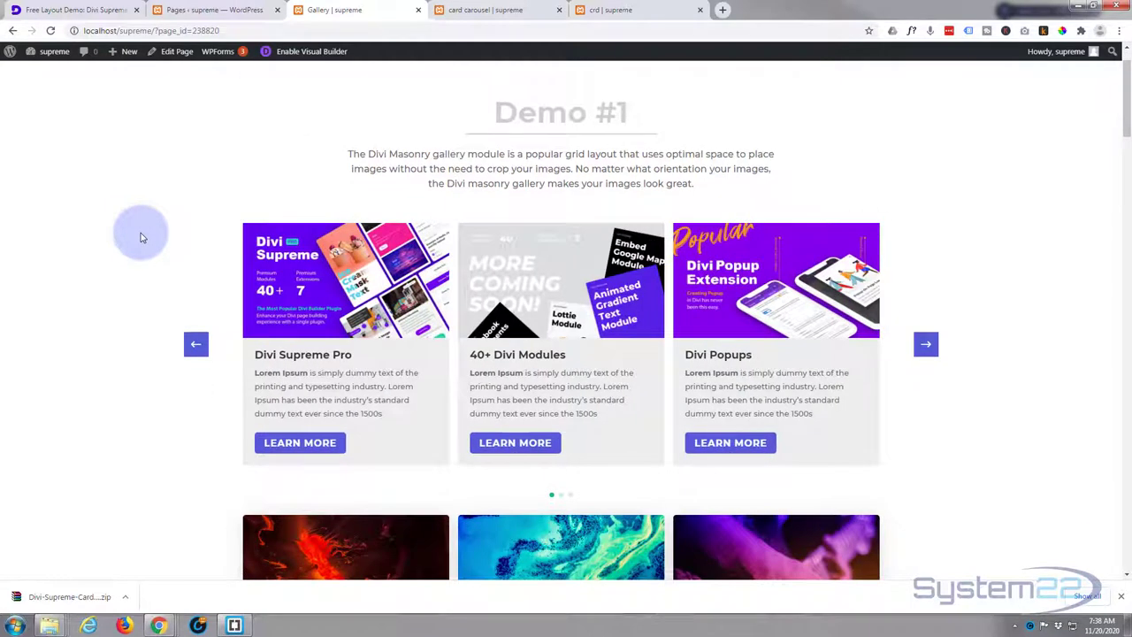
left_click(593, 9)
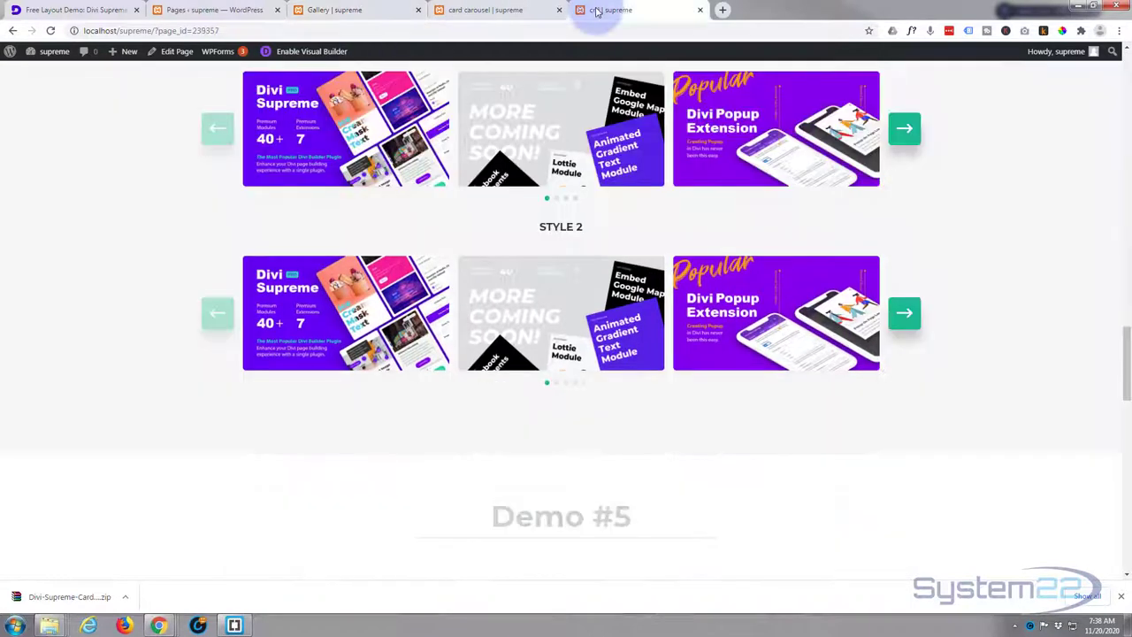
scroll(533, 265, "up", 3)
scroll(538, 256, "up", 15)
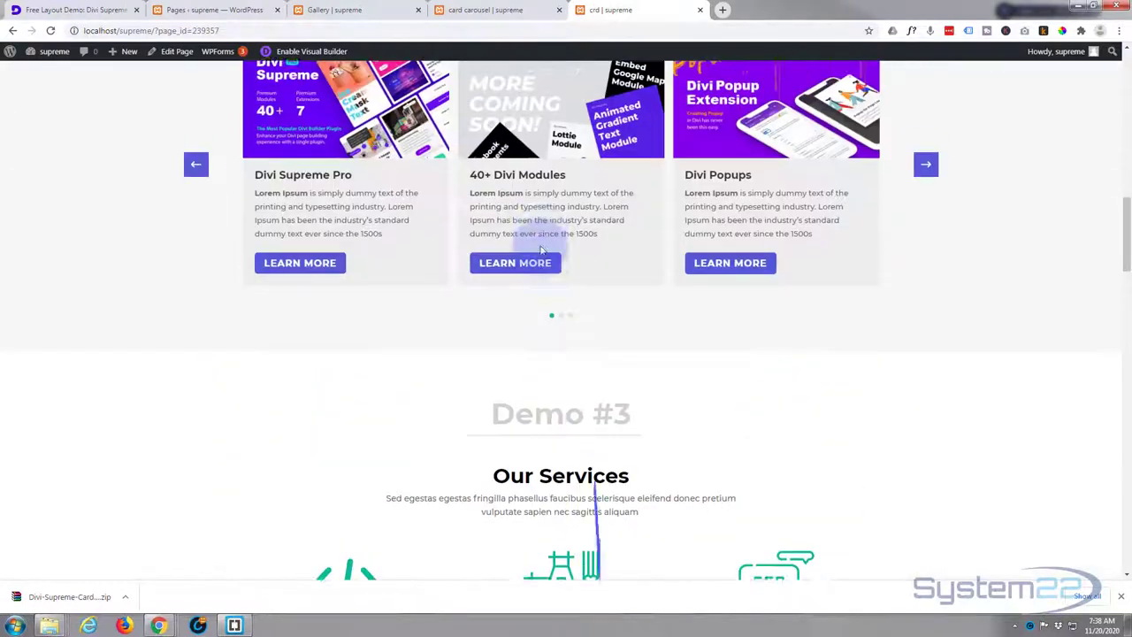
scroll(539, 250, "up", 6)
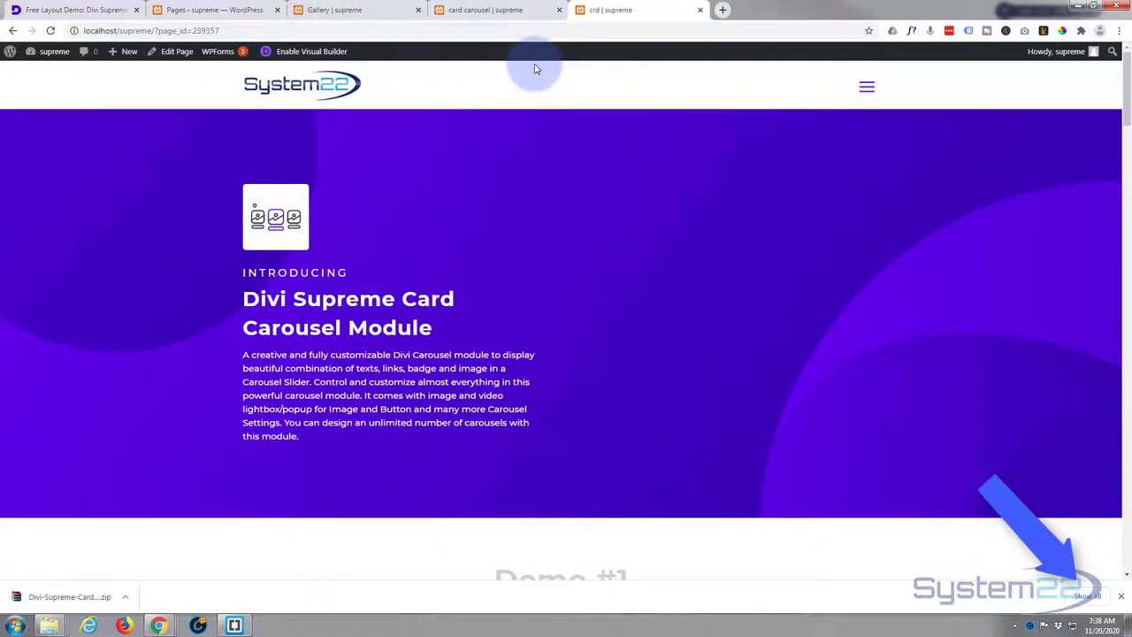
scroll(535, 168, "down", 4)
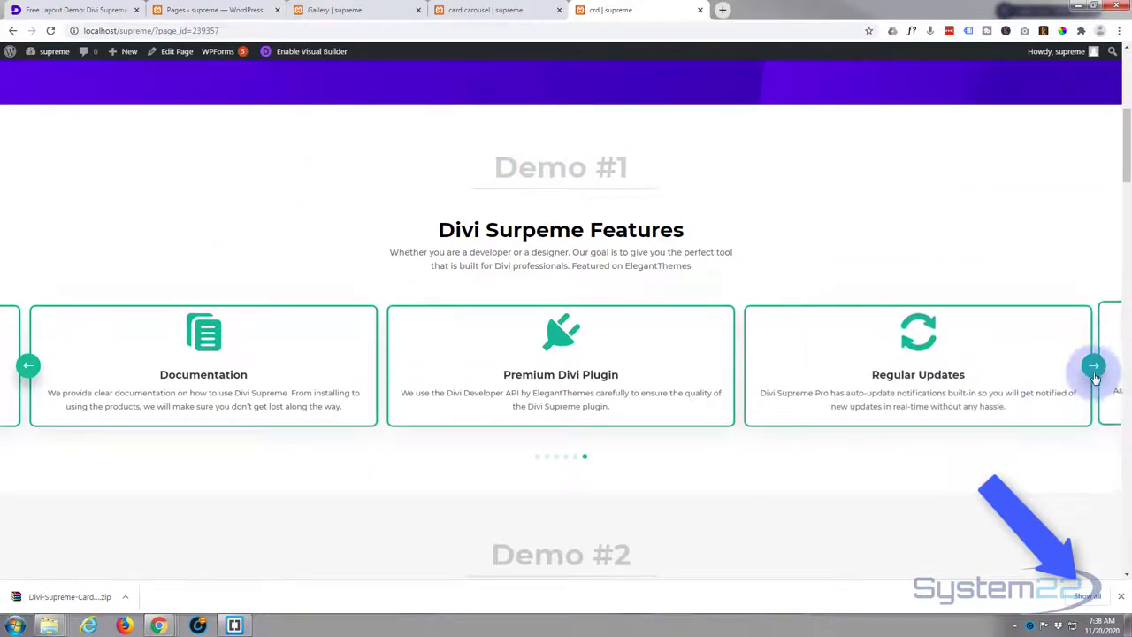
left_click(1093, 366)
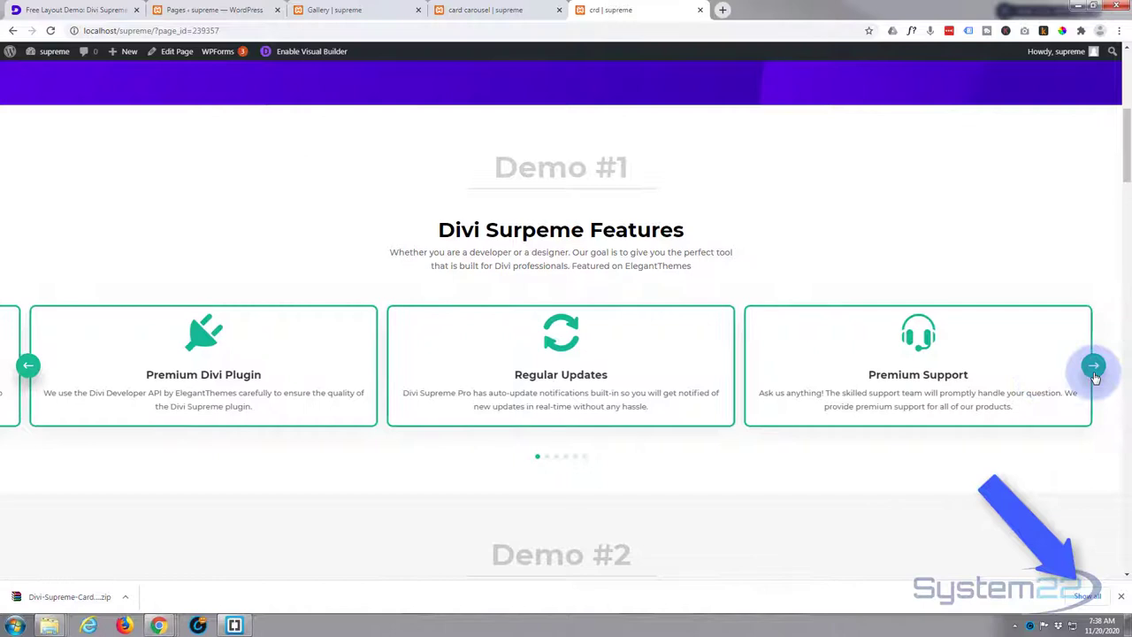
left_click(1093, 366)
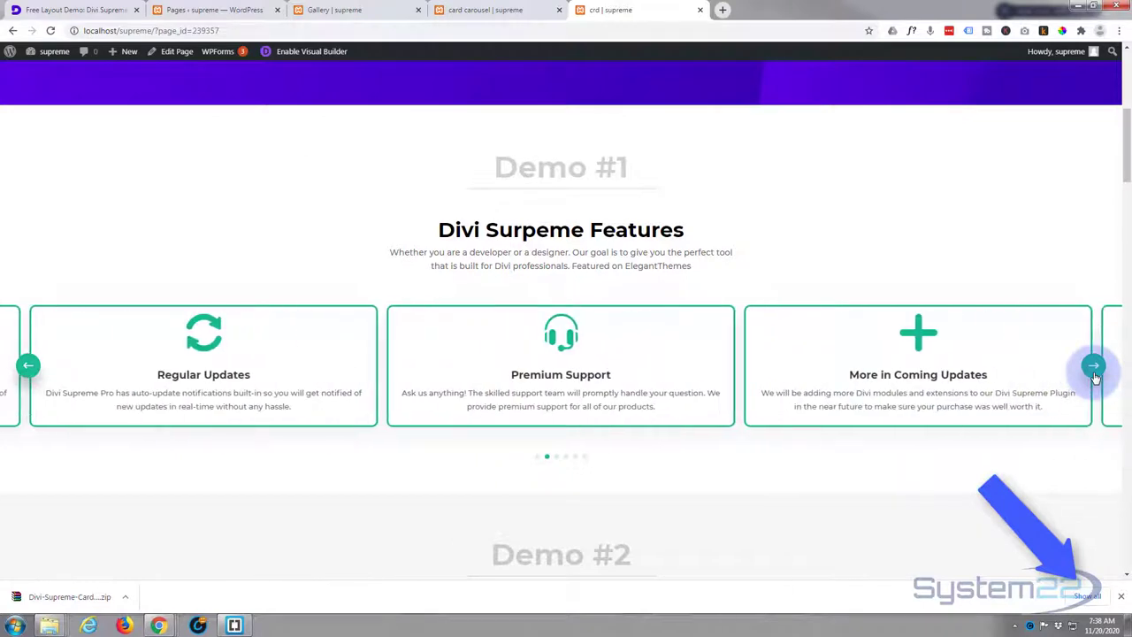